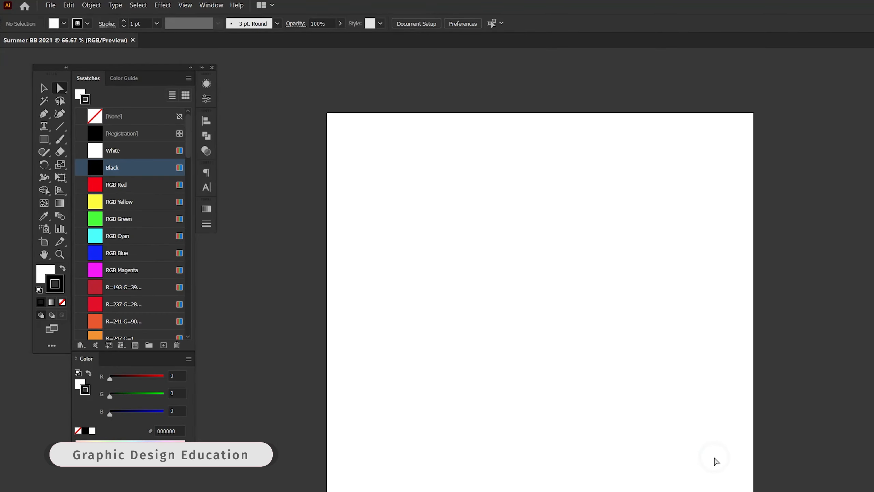
Step: Delete all unused colour swatches from the document's swatch list, keeping White and Black
left_click(189, 78)
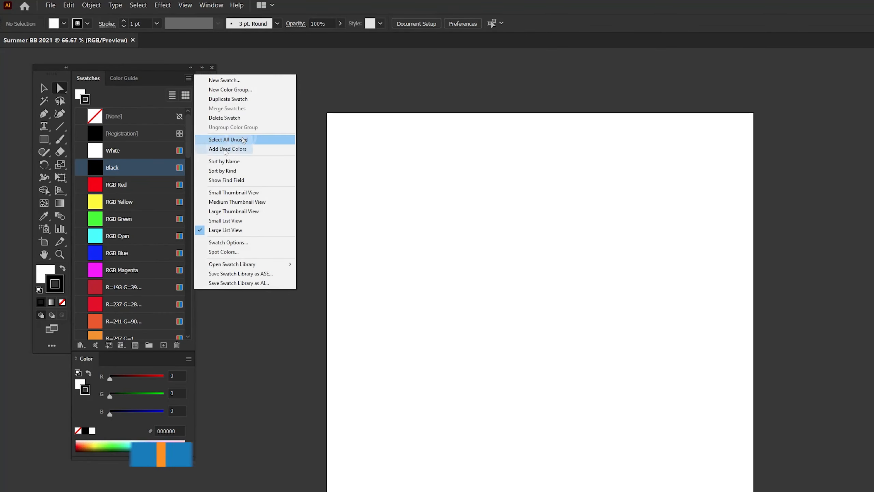
left_click(243, 140)
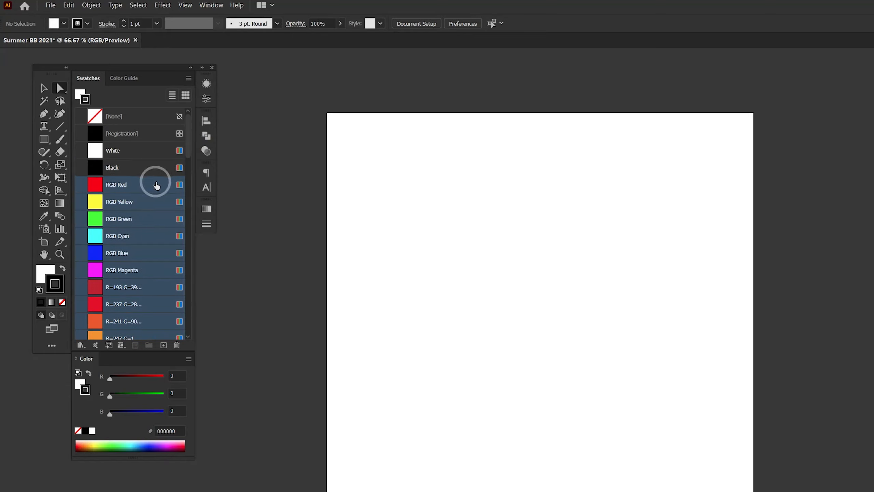
left_click_drag(157, 186, 178, 345)
left_click_drag(123, 185, 178, 346)
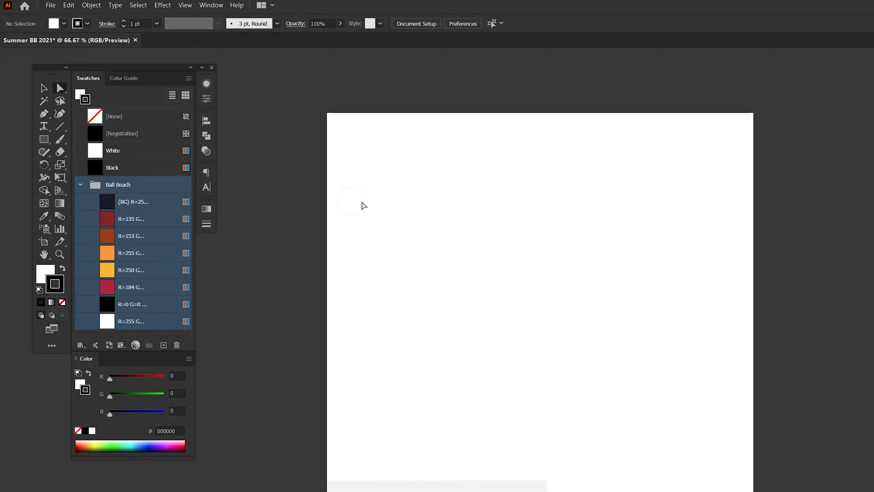
Step: Draw a 1000 × 1000 px rectangle on the artboard with the Rectangle tool
key("m")
left_click(329, 118)
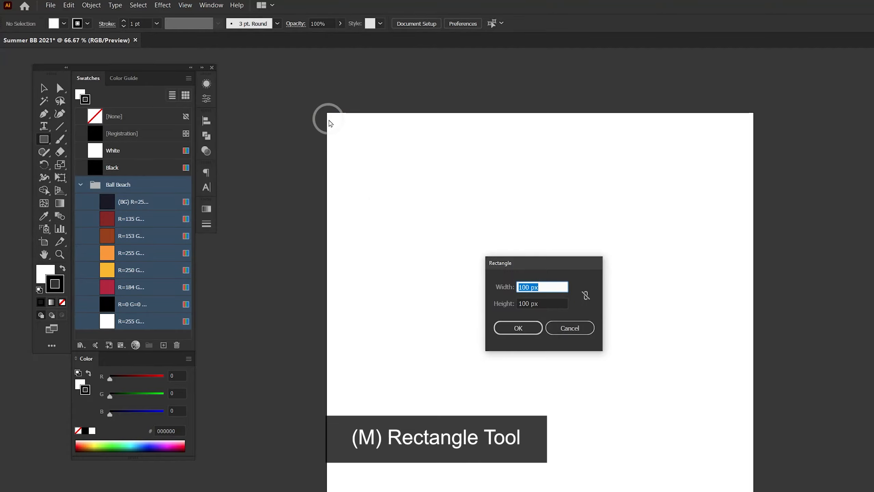
type("1000")
key("Tab")
type("1000")
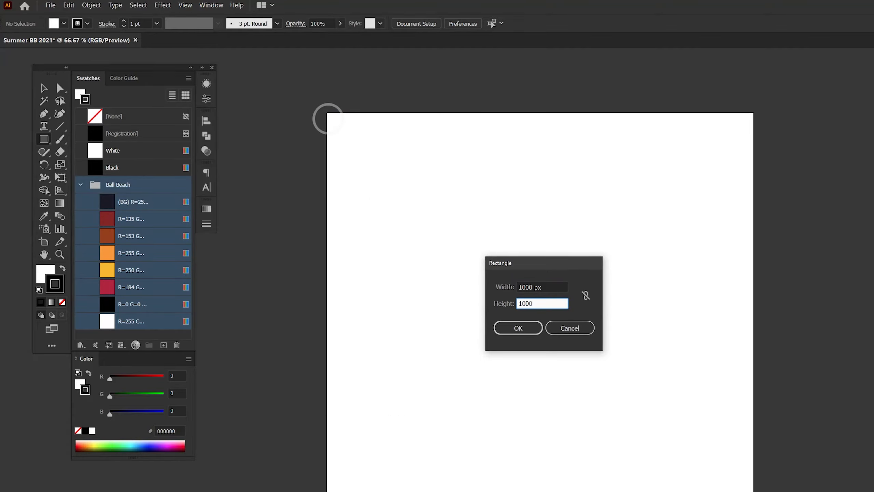
key("Return")
Step: Remove the square's stroke and fill it with the dark (BG) swatch from the Ball Beach group
key("v")
left_click(62, 287)
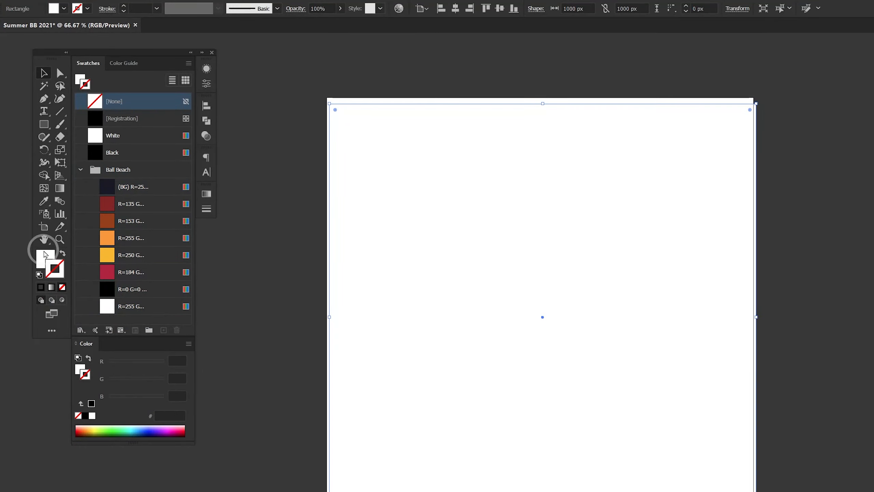
left_click(45, 254)
left_click(137, 187)
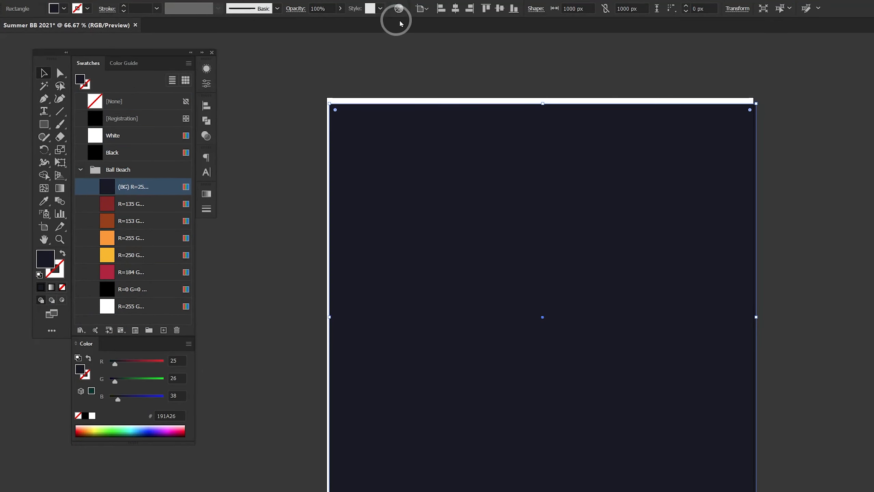
Step: Centre the dark square horizontally and vertically on the artboard and lock it as the background
left_click(455, 8)
left_click(499, 9)
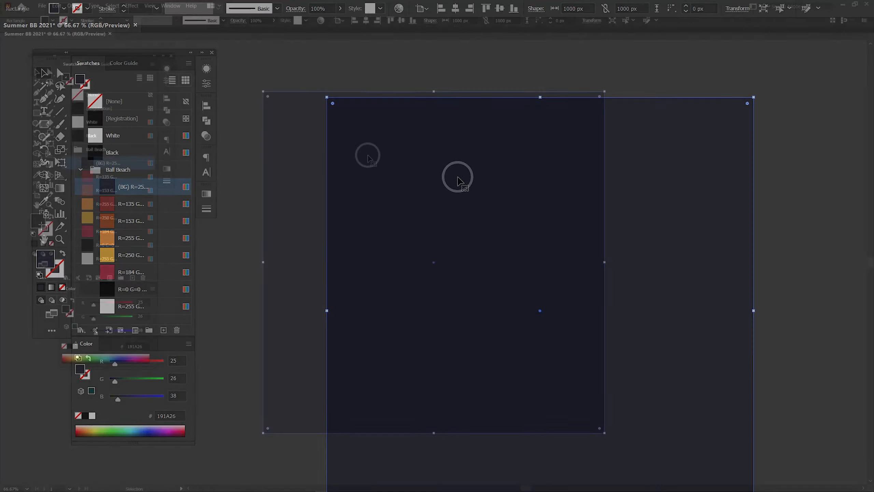
key("ctrl+2")
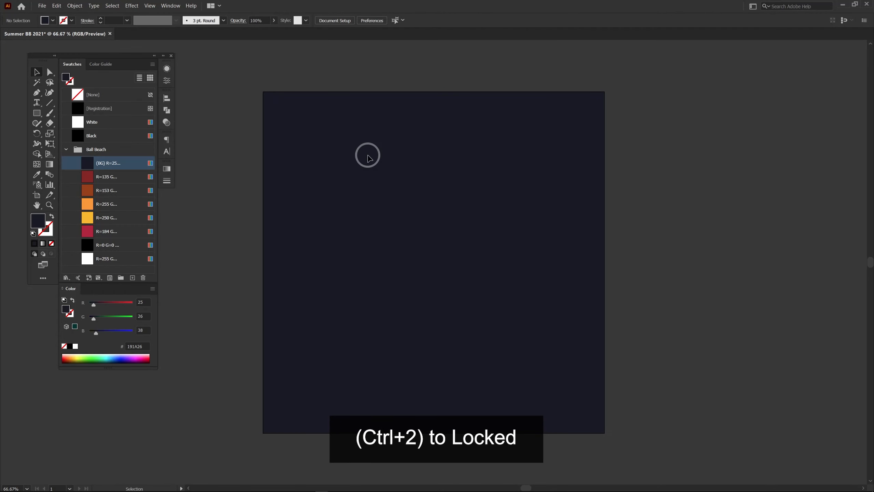
Step: Draw a circle about 548 px across on the empty canvas beside the artboard, filled with the dark red R=135 swatch
left_click_drag(311, 201, 516, 176)
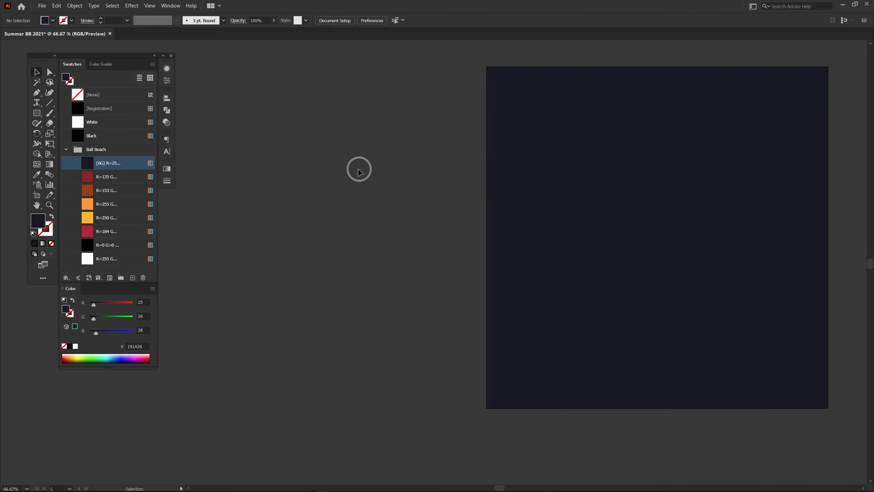
key("l")
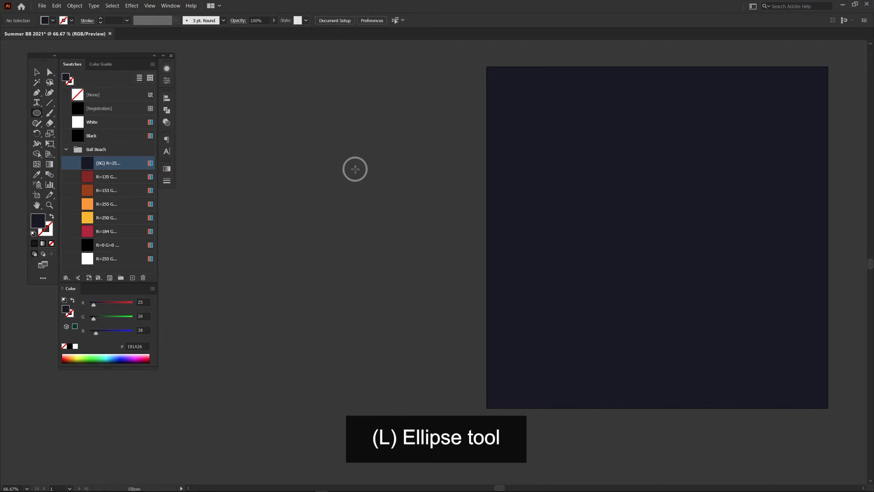
left_click(127, 177)
left_click_drag(236, 150, 424, 338)
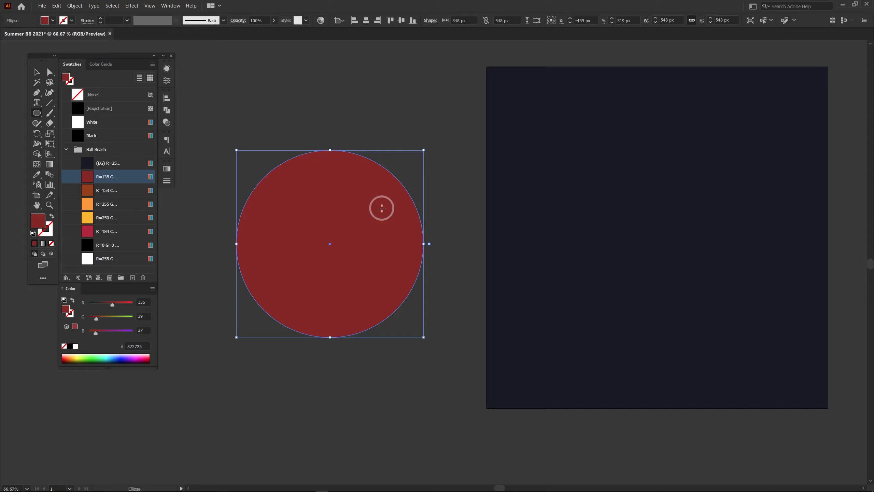
Step: Fill the circle with a radial gradient running from the crimson R=184 swatch in the centre to dark red R=135 at the edge
key("space")
left_click_drag(329, 200, 456, 191)
key("v")
left_click(206, 146)
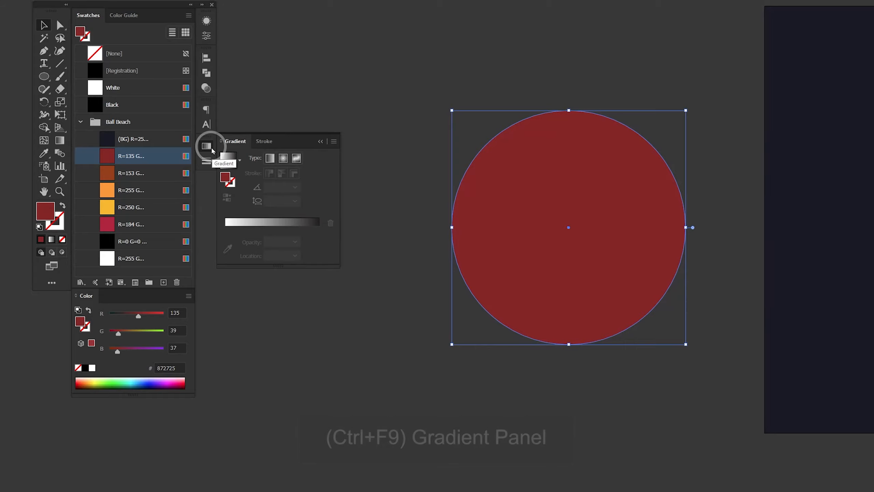
left_click_drag(241, 224, 223, 244)
left_click_drag(113, 223, 319, 242)
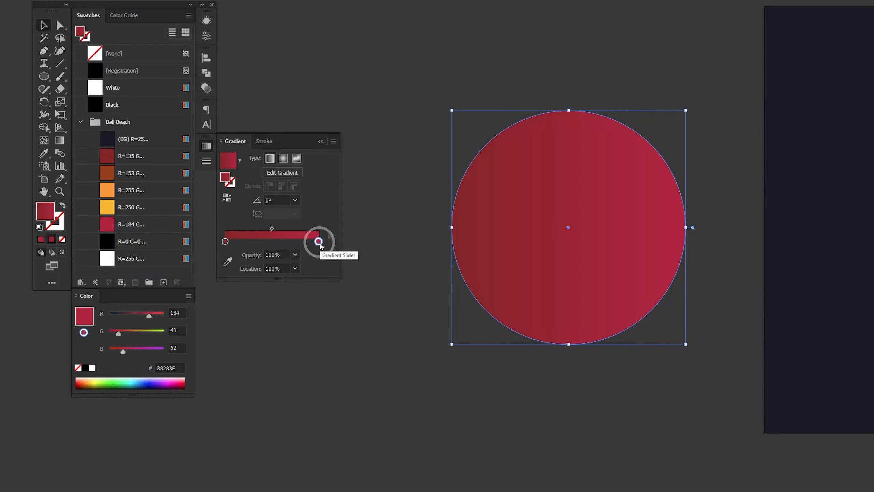
left_click(282, 159)
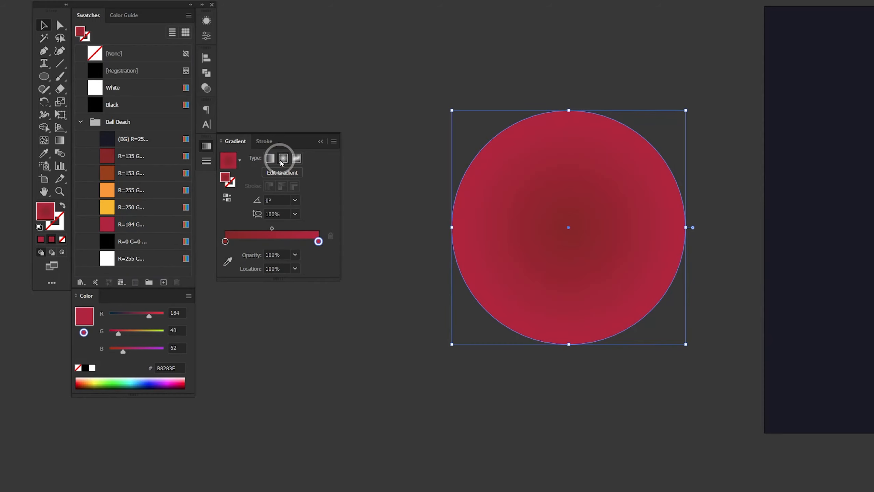
left_click(226, 199)
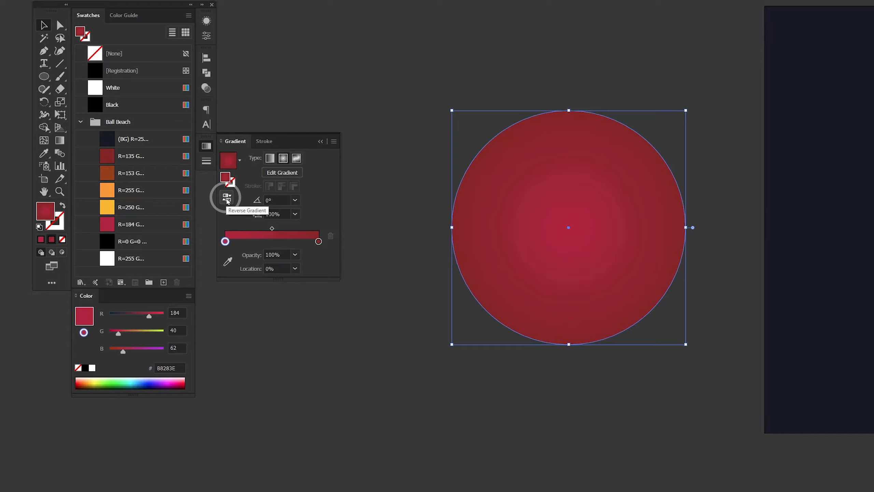
Step: Redirect the circle's radial gradient with the Gradient tool so it runs from the upper right towards the lower left, and deselect the circle
key("g")
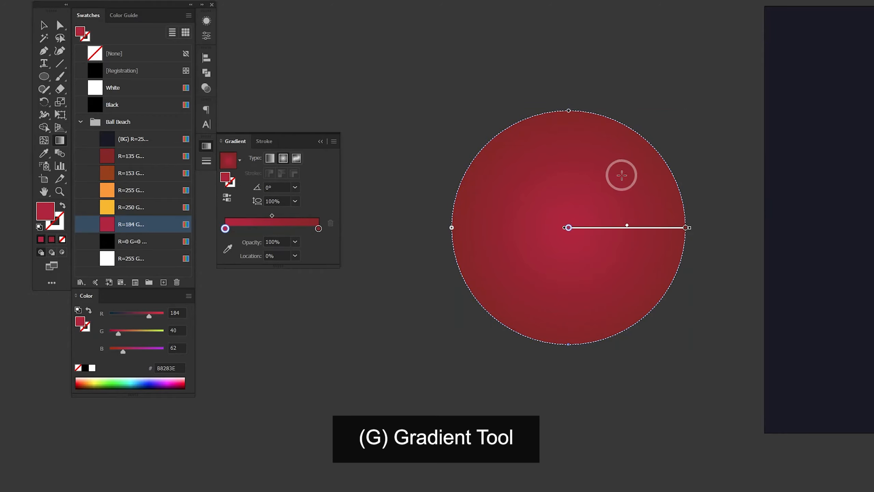
left_click_drag(615, 168, 518, 268)
mouse_move(578, 207)
left_mouse_down()
mouse_move(566, 229)
mouse_move(578, 221)
left_mouse_up()
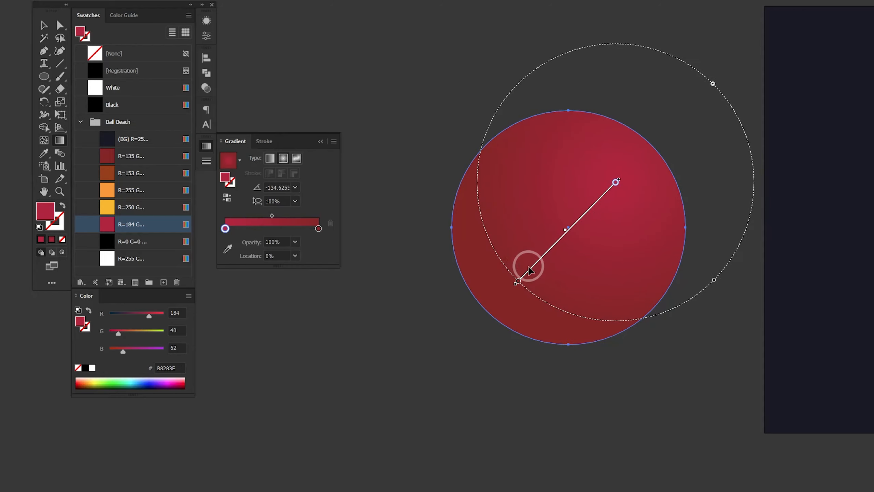
key("v")
left_click(720, 263)
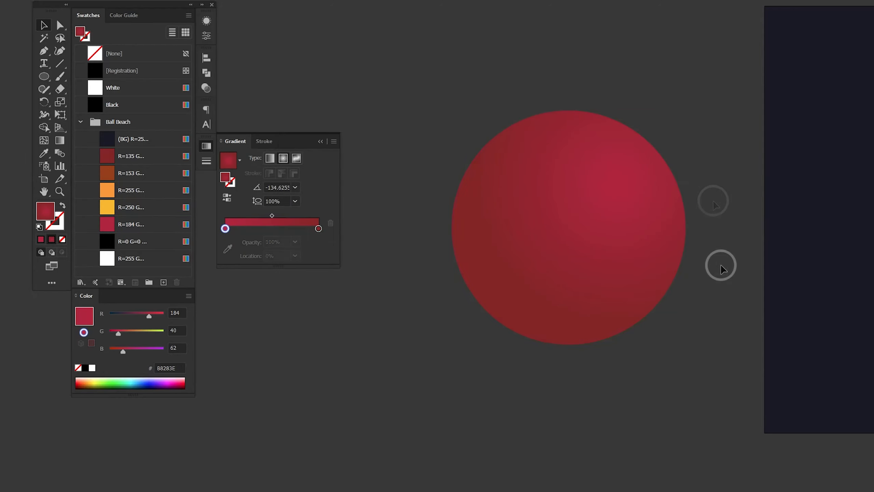
Step: Draw a closed curved panel over the ball's upper left with the Pen tool, filled with orange FF992C and meeting at a point right of centre
left_click(127, 197)
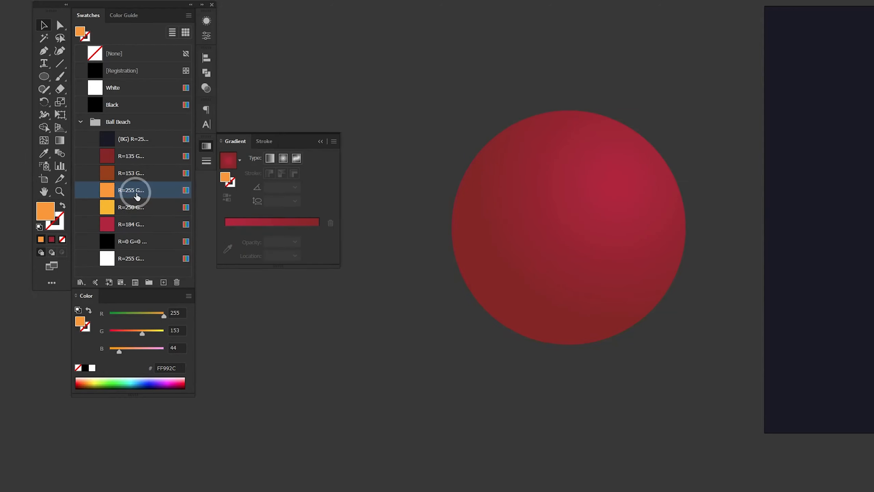
key("p")
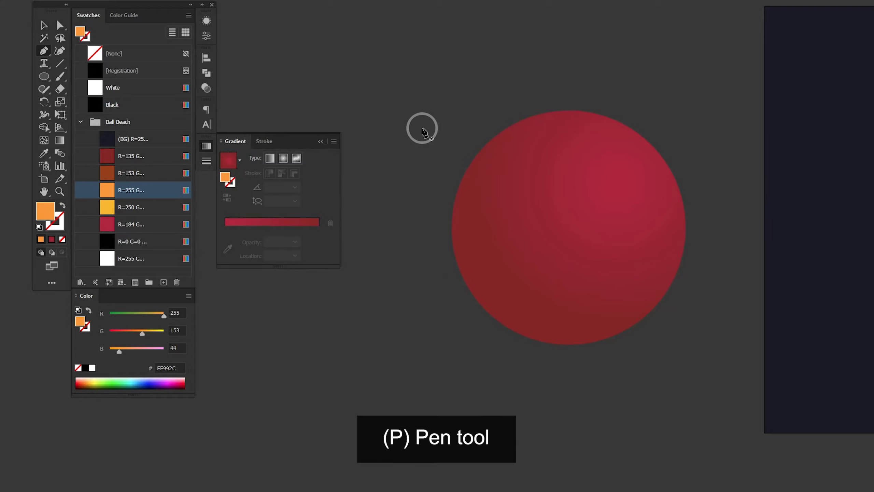
key("ctrl+equal")
key("ctrl+equal")
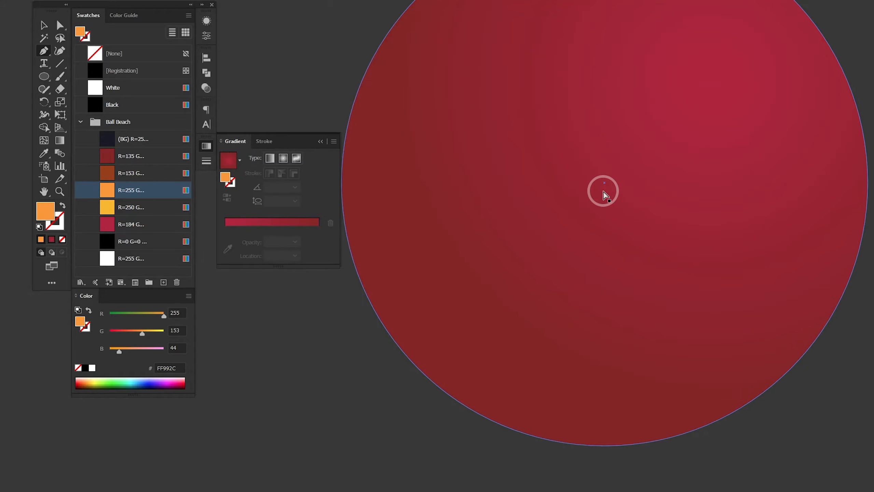
key("ctrl+minus")
left_click_drag(611, 166, 595, 212)
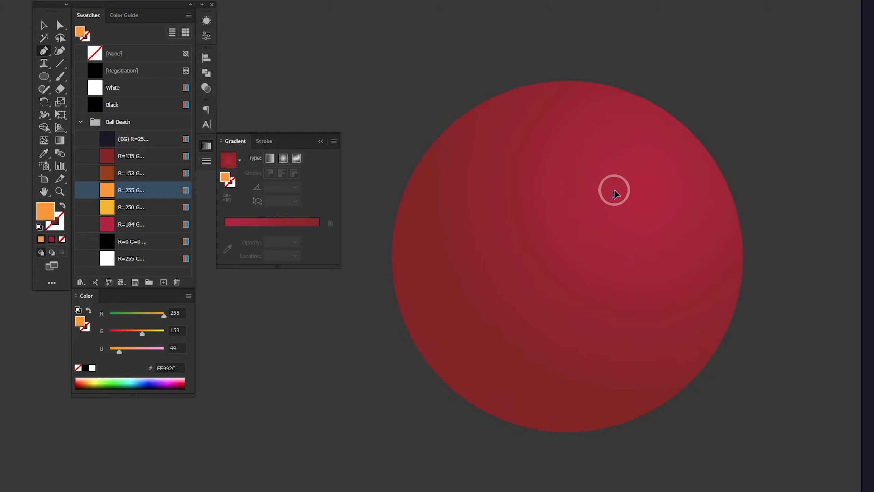
left_click_drag(619, 165, 620, 164)
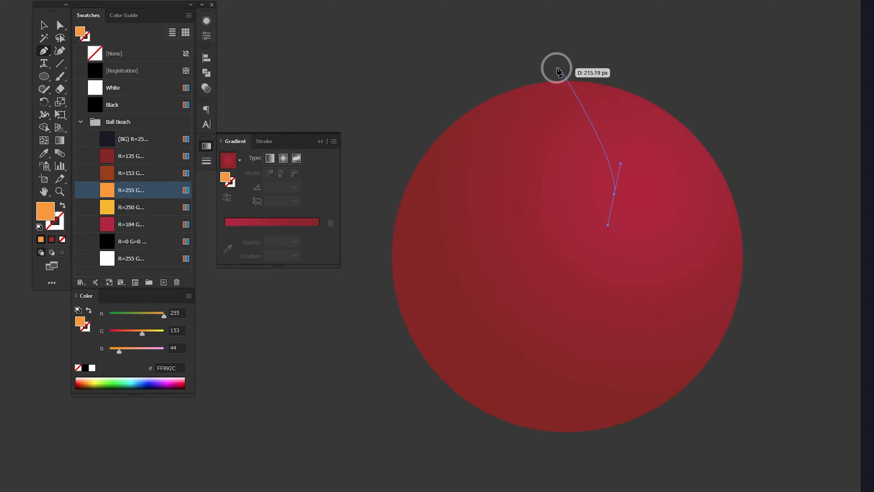
left_click_drag(535, 66, 459, 42)
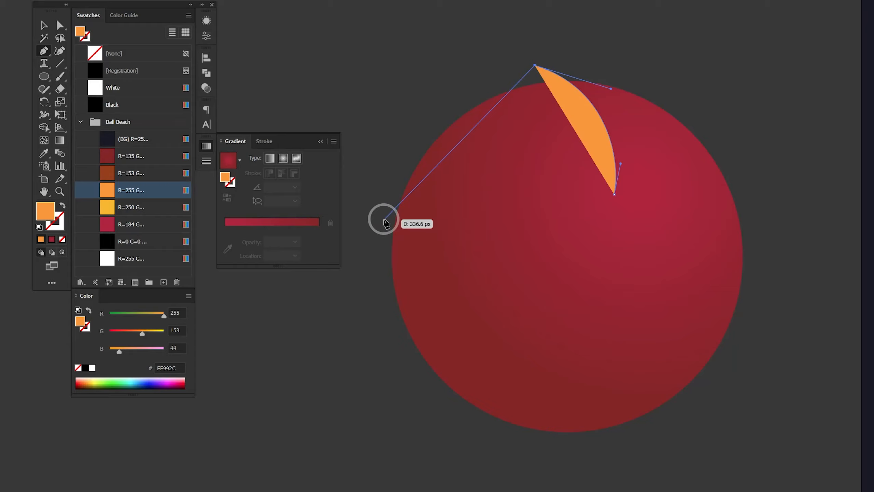
left_click_drag(379, 234, 362, 376)
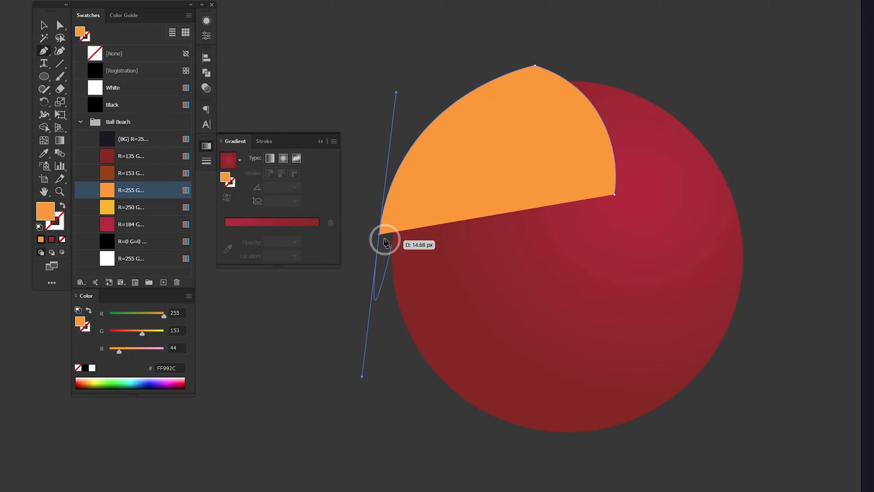
left_click(384, 239)
left_click_drag(614, 193, 756, 238)
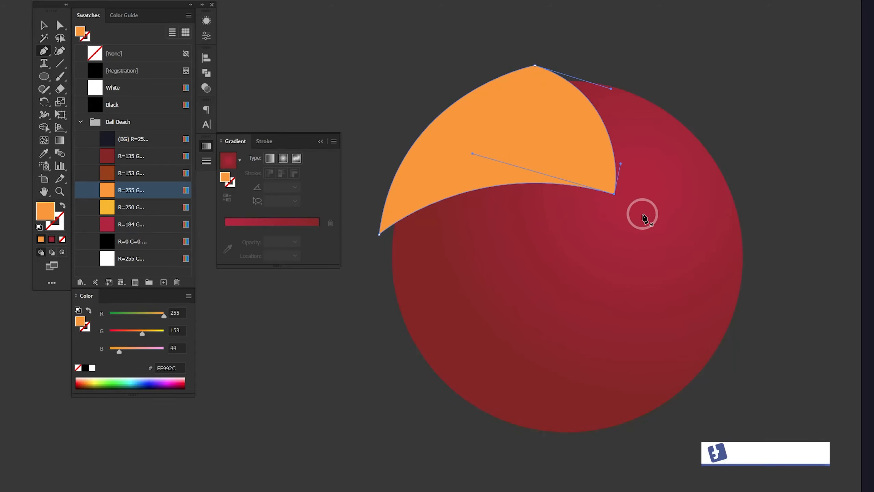
Step: Draw a second closed orange panel with the Pen tool, from the first panel's inner tip down over the ball's lower right edge
scroll(509, 436, "down", 2)
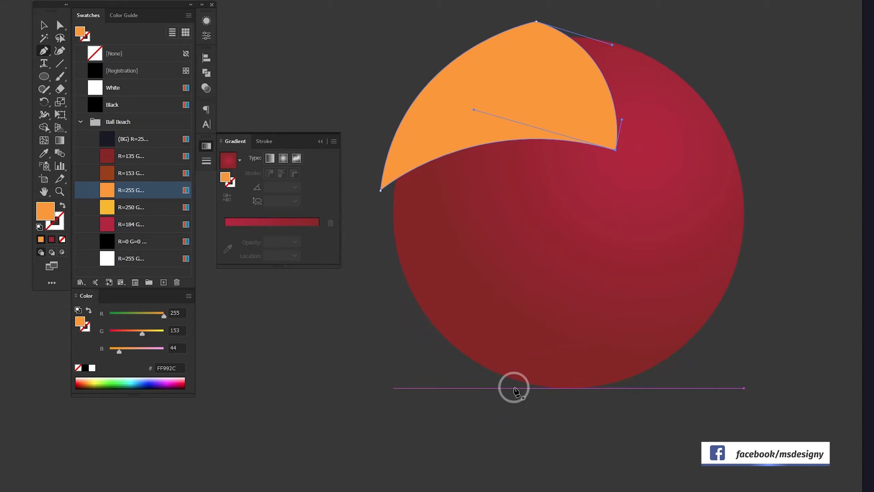
key("a")
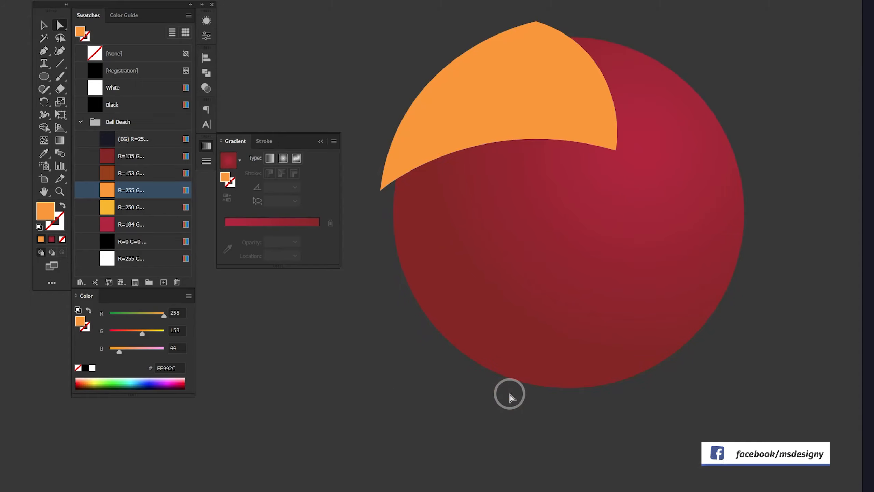
key("p")
left_click(615, 150)
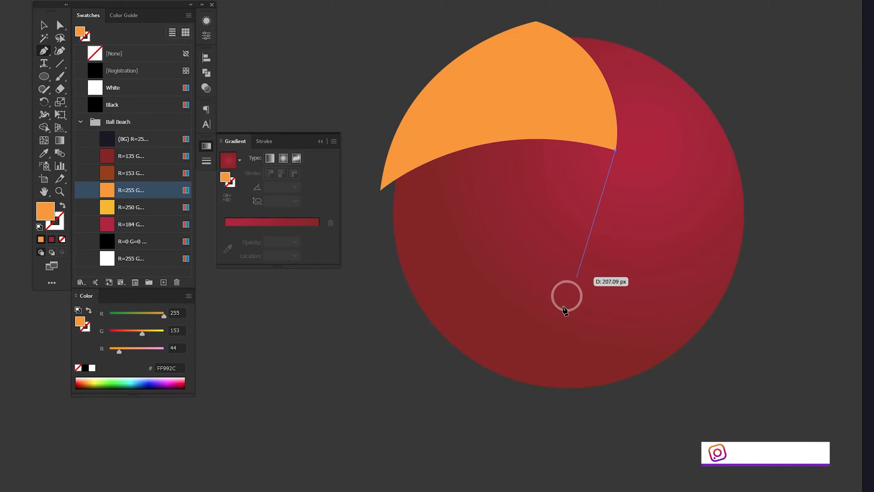
left_click_drag(481, 372, 344, 438)
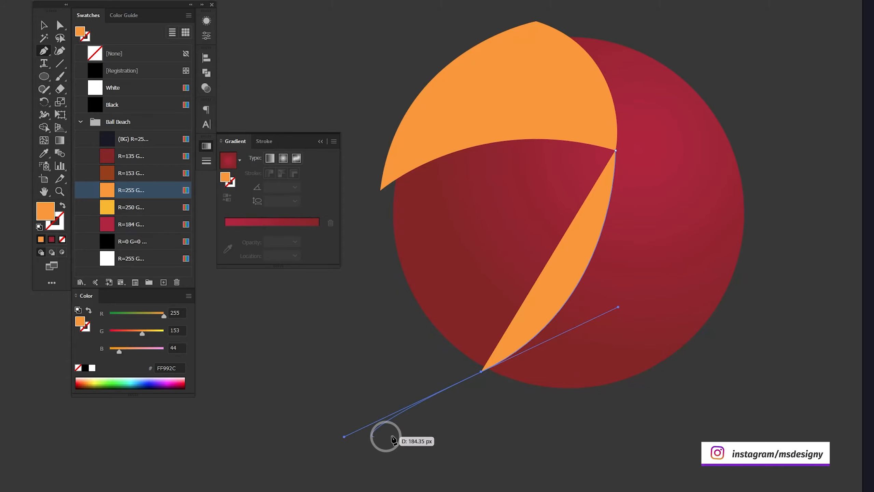
left_click_drag(482, 372, 833, 162)
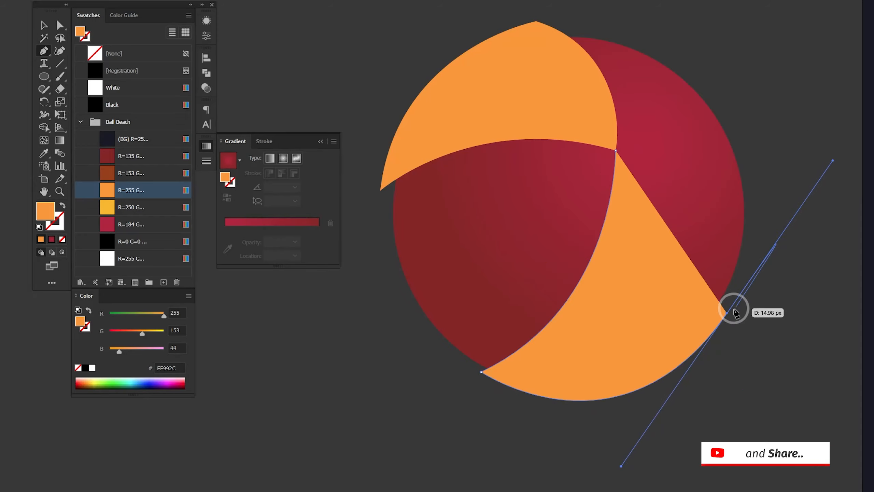
left_click(727, 314)
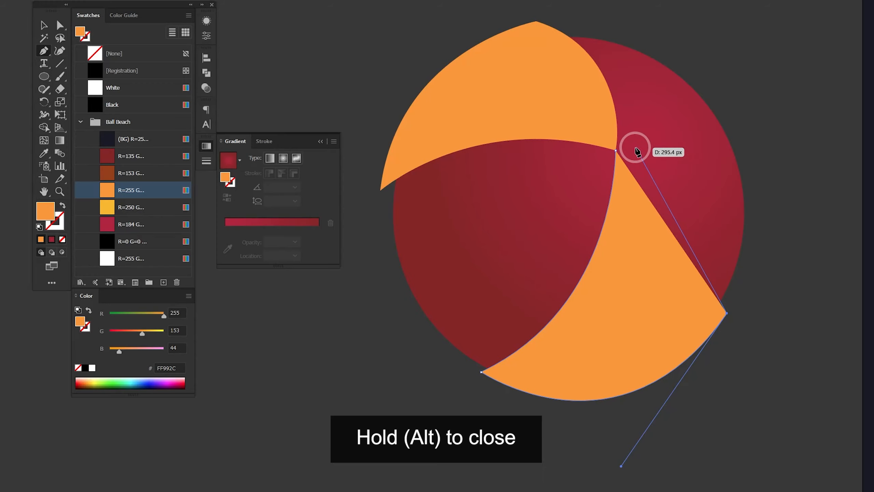
left_click_drag(615, 151, 491, 61)
Step: Reshape the lower orange panel with the Direct Selection tool, moving its outer right corner down and rounding its right edge, and deselect it
key("a")
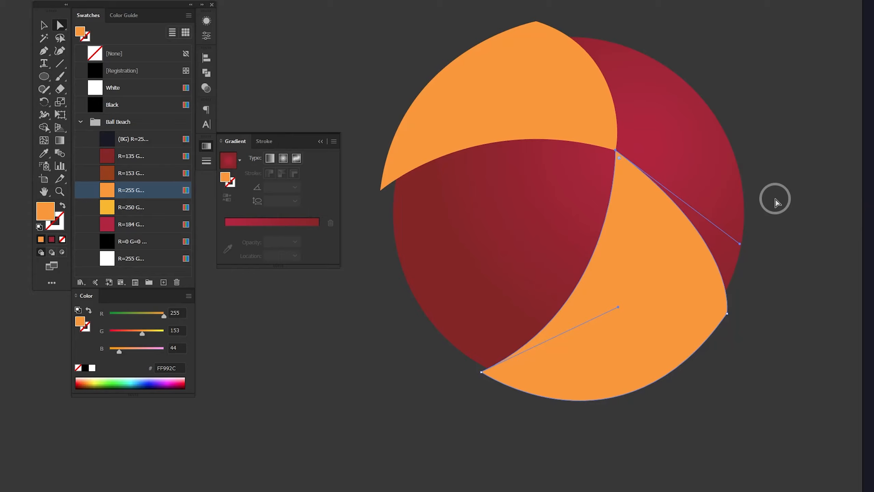
left_click(687, 250)
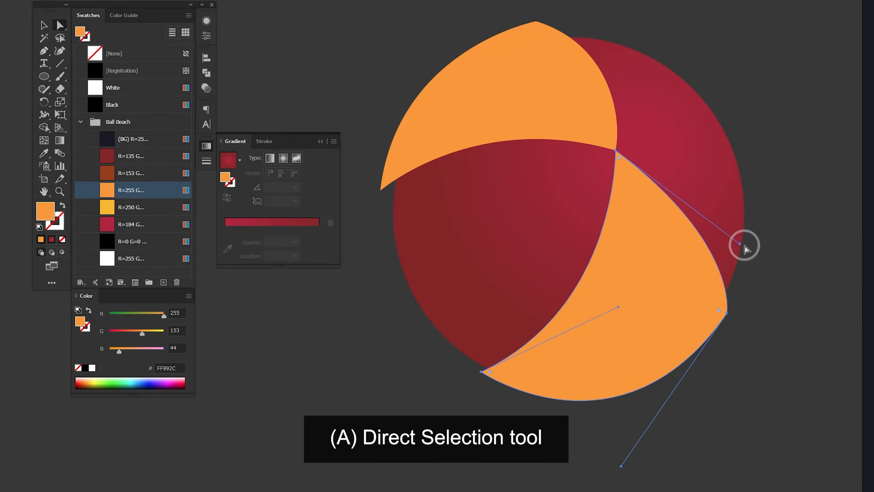
left_click_drag(740, 246, 736, 206)
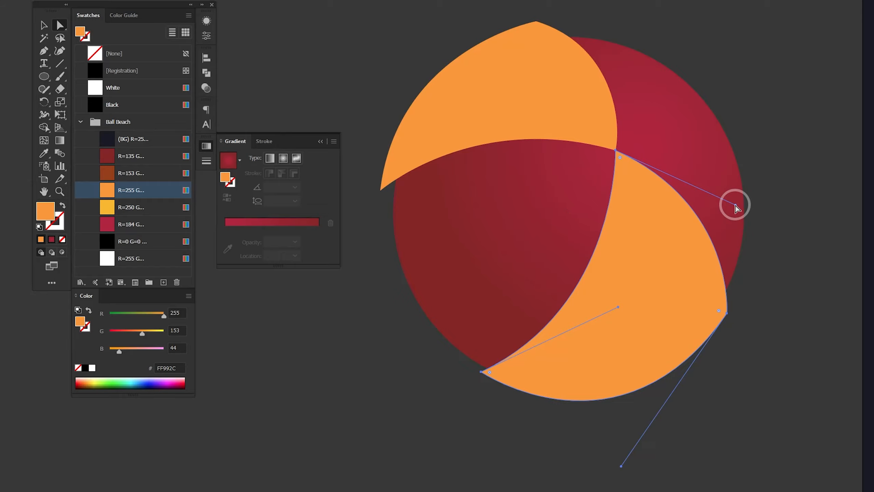
left_click_drag(727, 313, 715, 342)
left_click_drag(736, 205, 757, 223)
left_click(791, 283)
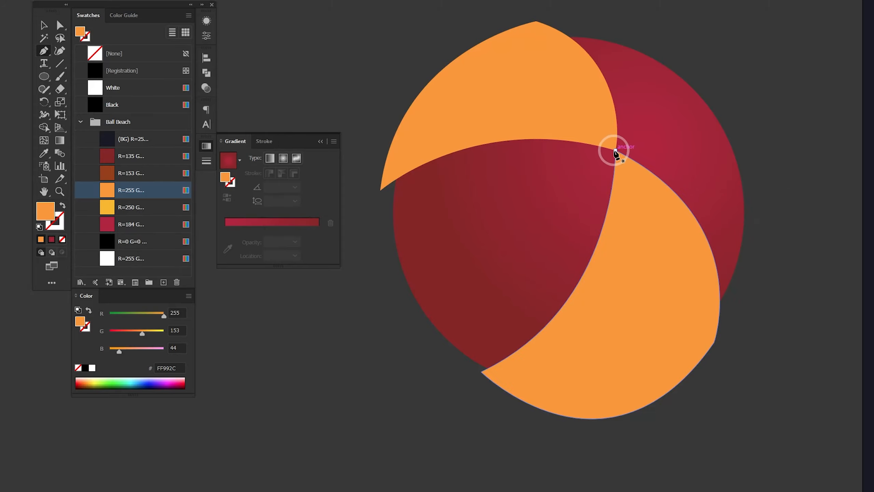
Step: Draw a small closed orange panel with the Pen tool, from the shared inner tip out over the ball's upper right edge
left_click(616, 151)
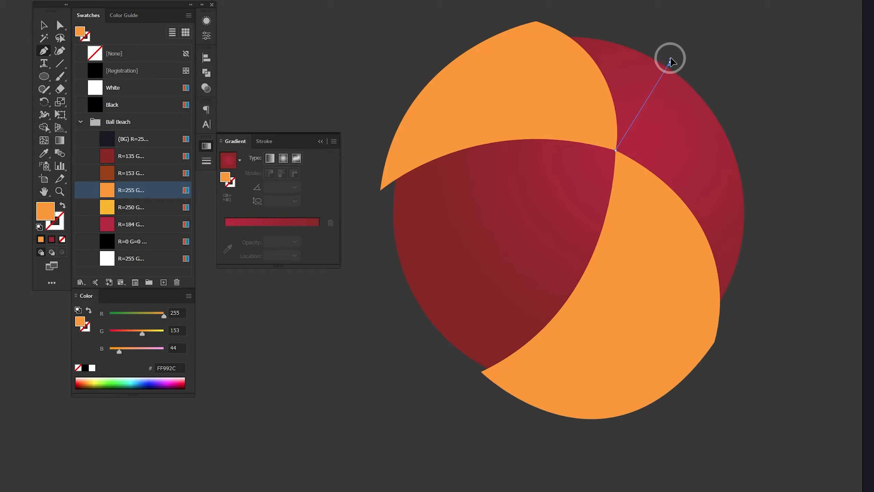
left_click_drag(670, 62, 670, 28)
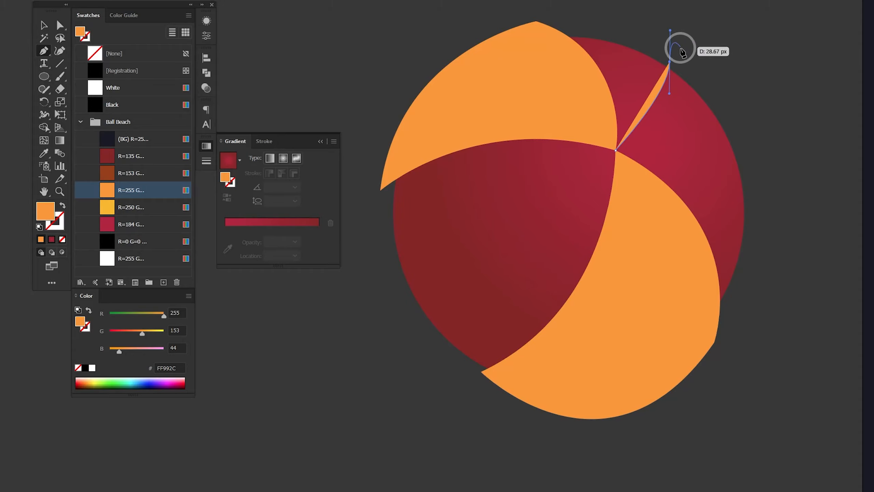
left_click(670, 63)
left_click_drag(745, 137, 745, 163)
left_click(745, 138)
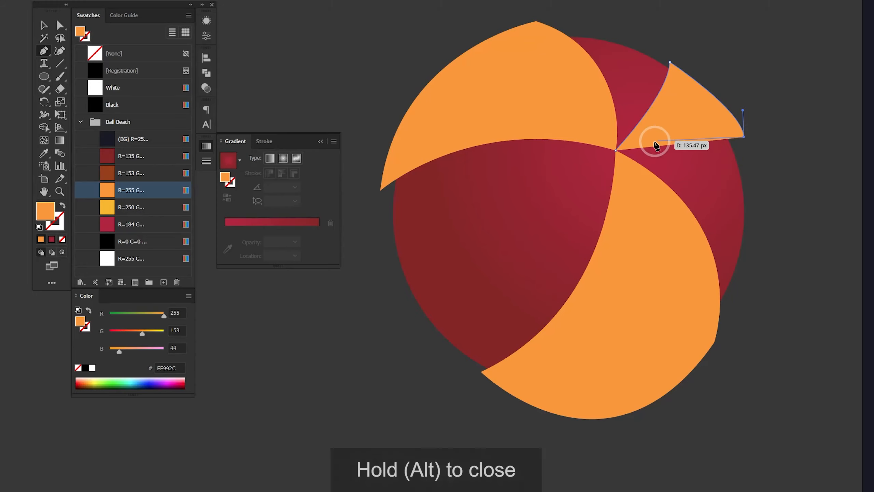
left_click_drag(616, 151, 585, 165)
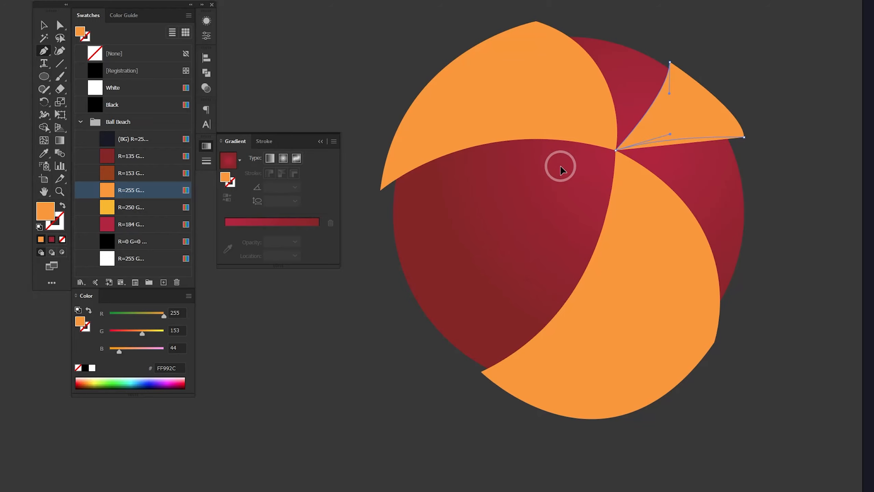
Step: Refine the small upper-right panel with the Direct Selection tool, lowering its outer right corner slightly and bowing its lower edge upward
key("a")
left_click_drag(744, 137, 745, 150)
left_click(713, 128)
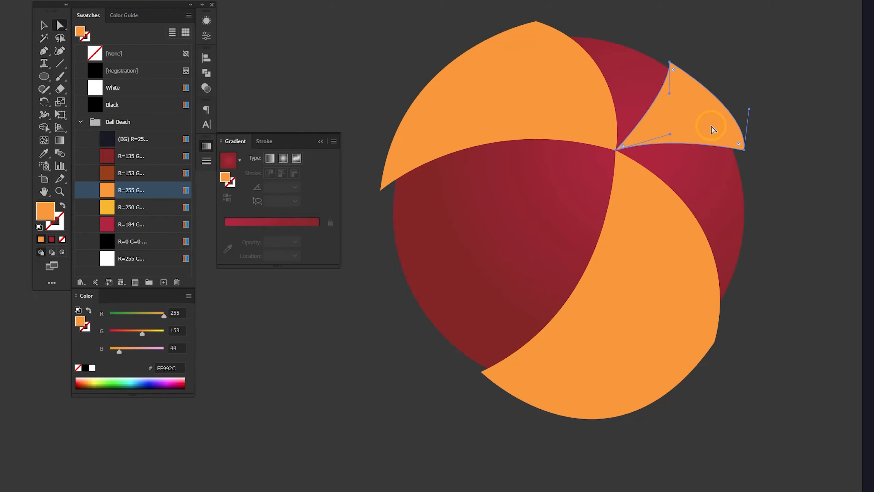
left_click_drag(671, 135, 673, 128)
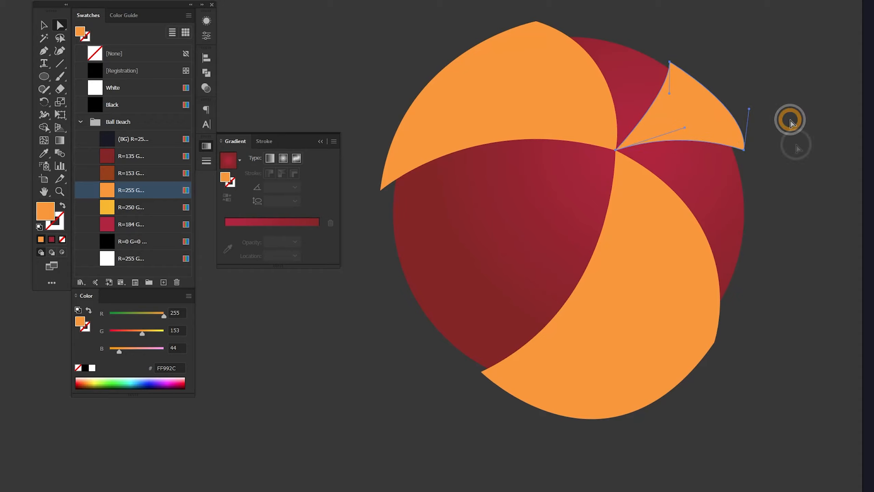
left_click(715, 99)
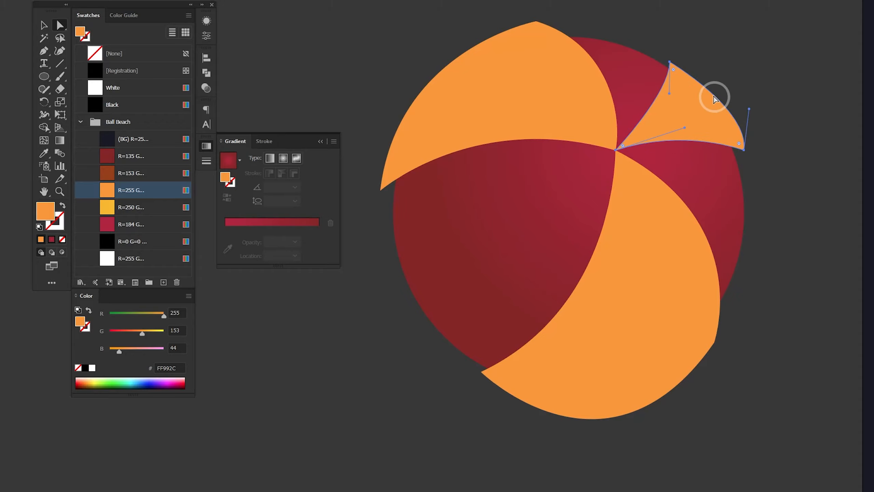
left_click(669, 62)
left_click_drag(671, 95, 677, 98)
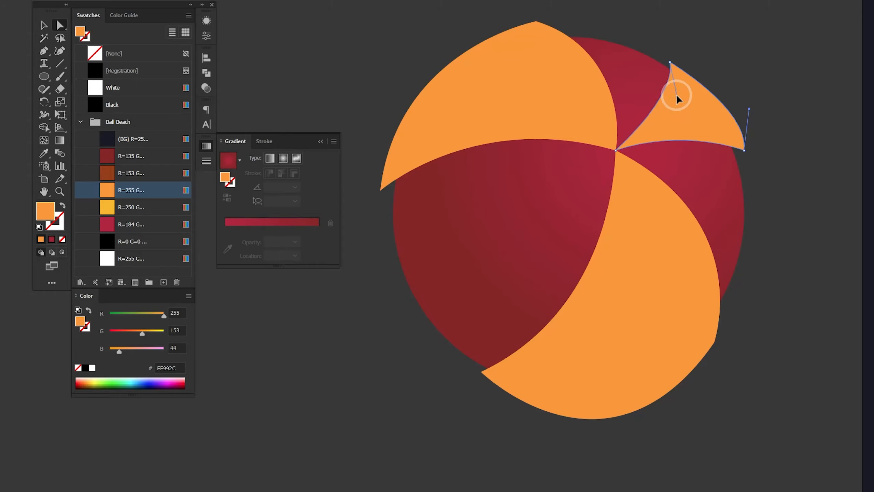
left_click_drag(745, 150, 744, 155)
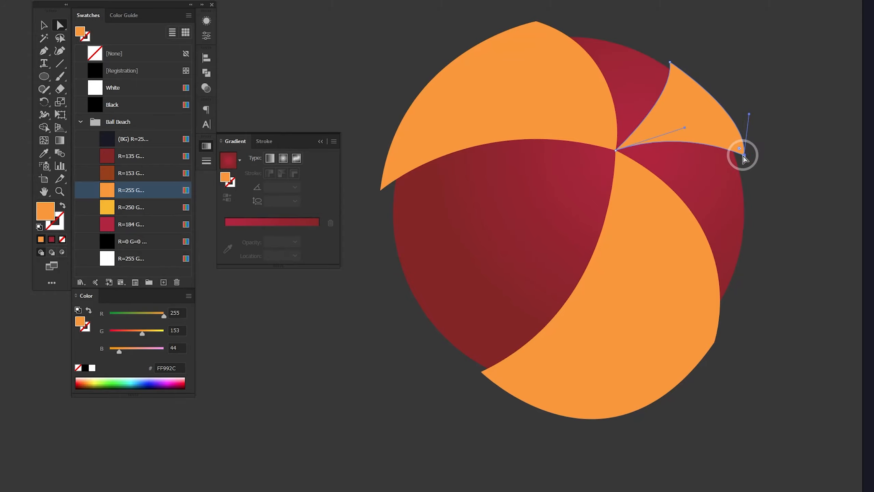
Step: Adjust the lower panel's curves by lowering the inner tip's handle and pulling its lower-left corner farther outside the ball
left_click(704, 231)
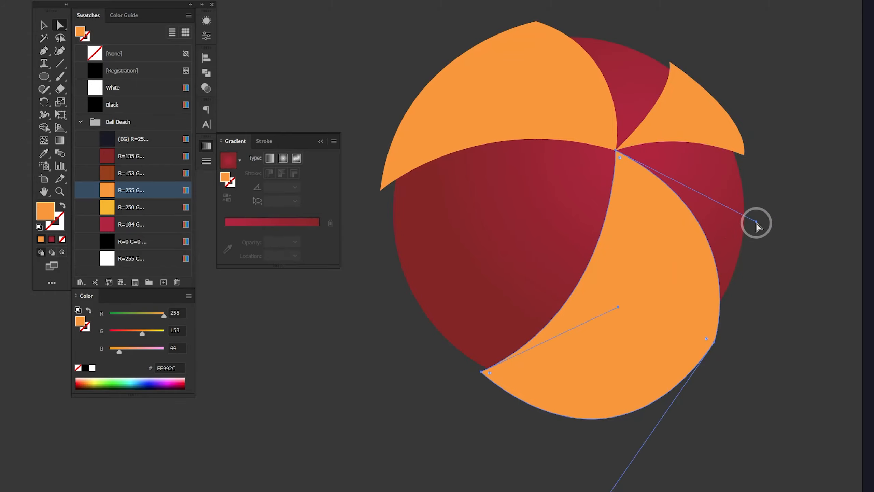
left_click_drag(756, 222, 759, 259)
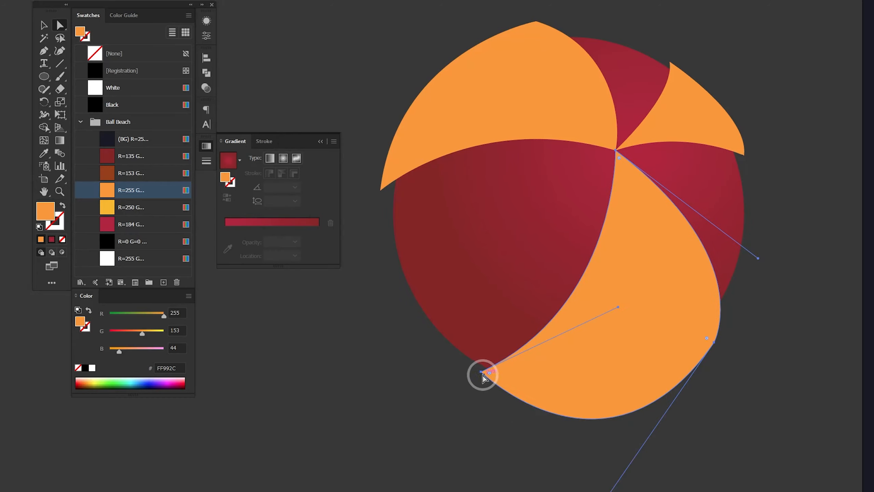
left_click_drag(484, 377, 456, 377)
left_click_drag(595, 311, 616, 315)
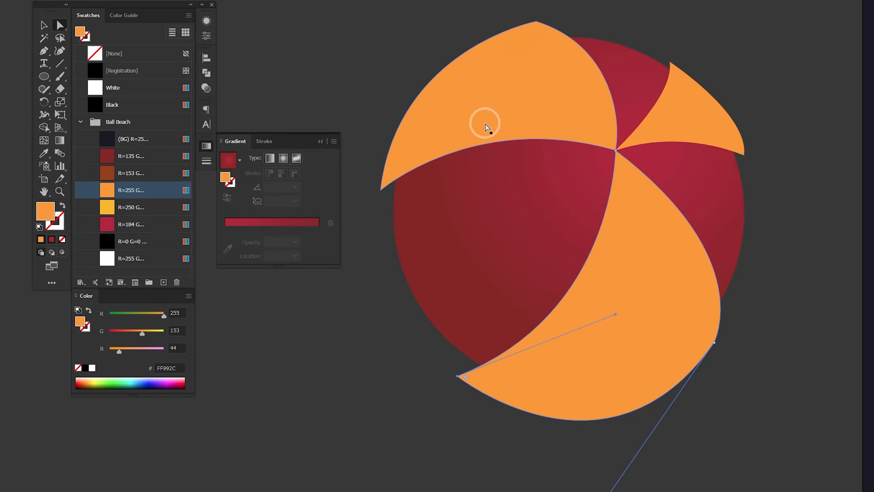
Step: Arch the lower edge of the upper-left orange panel more strongly and nudge its outer left corner inward
left_click(474, 125)
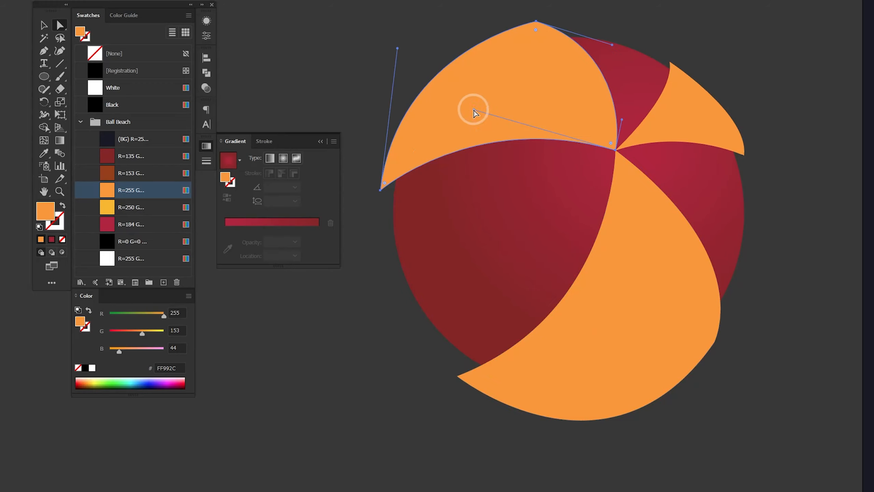
left_click_drag(473, 109, 510, 96)
mouse_move(380, 190)
left_mouse_down()
mouse_move(380, 200)
mouse_move(382, 188)
left_mouse_up()
Step: Select all shapes, remove the orange parts outside the circle with the Shape Builder tool, and deselect everything
key("v")
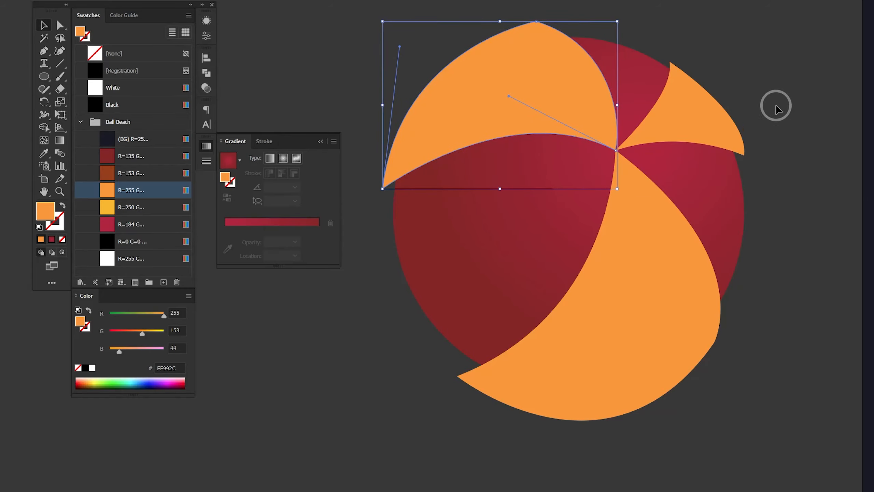
key("ctrl+a")
key("shift+m")
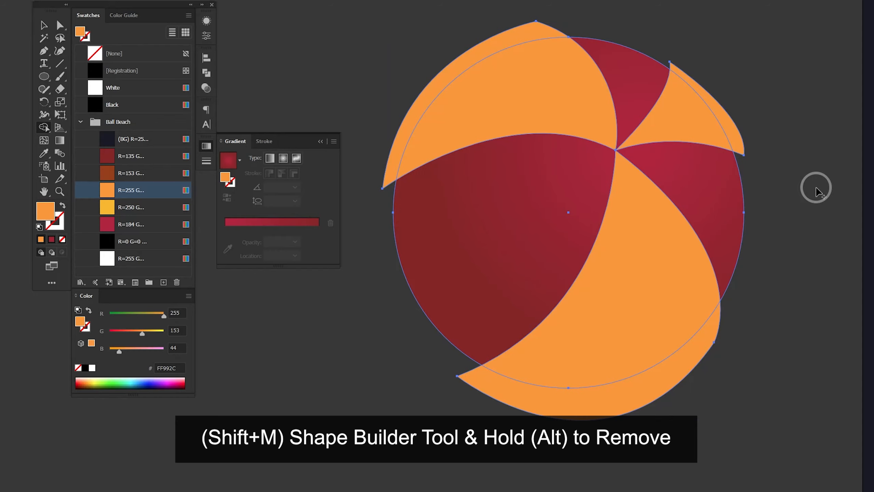
mouse_move(738, 117)
left_mouse_down()
mouse_move(568, 36)
mouse_move(522, 33)
left_mouse_up()
left_click_drag(606, 406, 613, 405)
key("a")
left_click(772, 265)
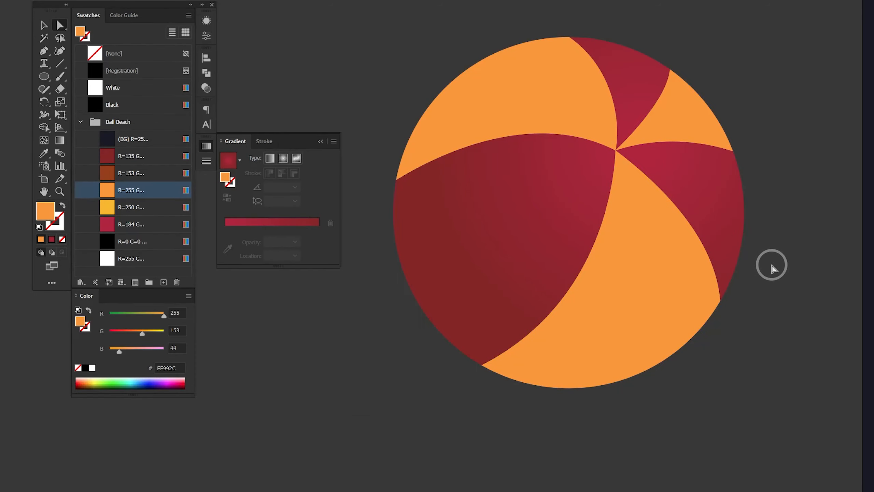
Step: Build a radial gradient with swatch R=250 yellow at the start, R=255 orange at 50%, and R=153 brown at the end
left_click(251, 231)
left_click(225, 229)
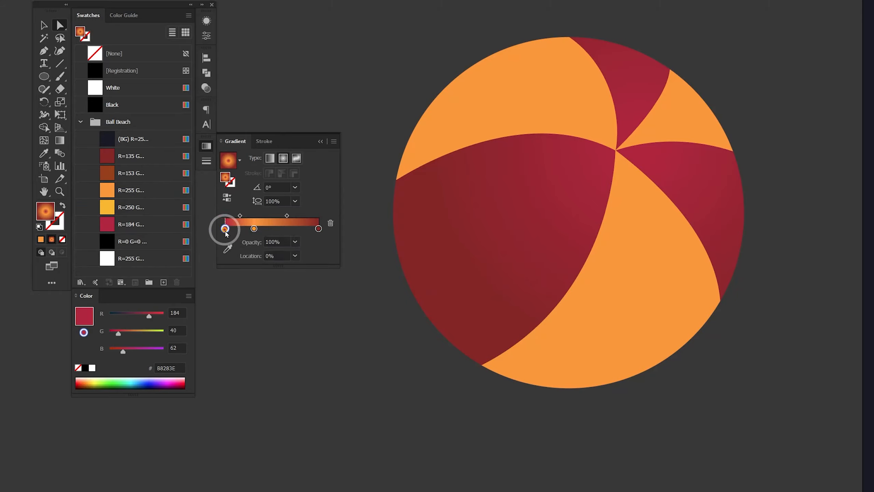
left_click_drag(225, 229, 237, 251)
left_click_drag(126, 210, 225, 229)
left_click(254, 229)
left_click(295, 256)
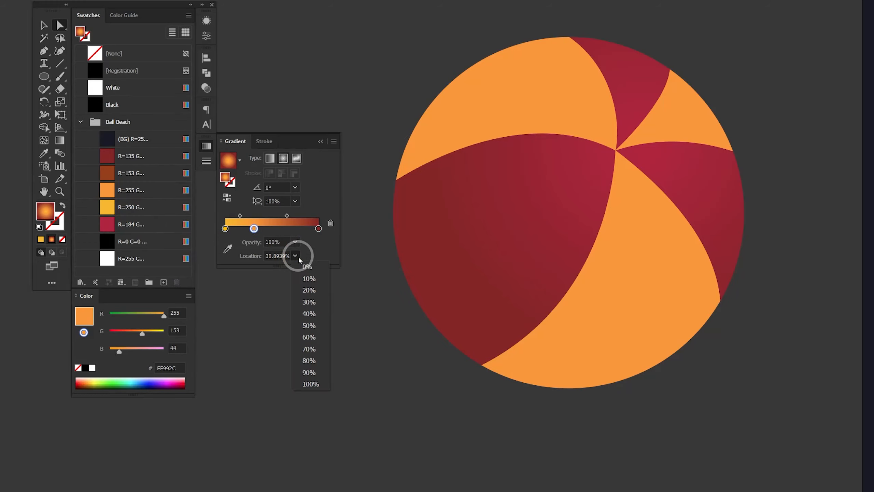
left_click(315, 326)
left_click(318, 229)
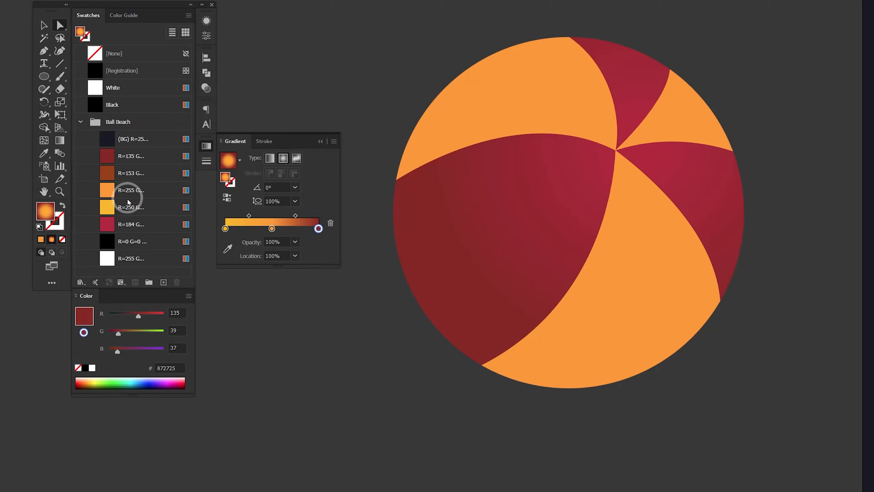
left_click_drag(122, 173, 319, 229)
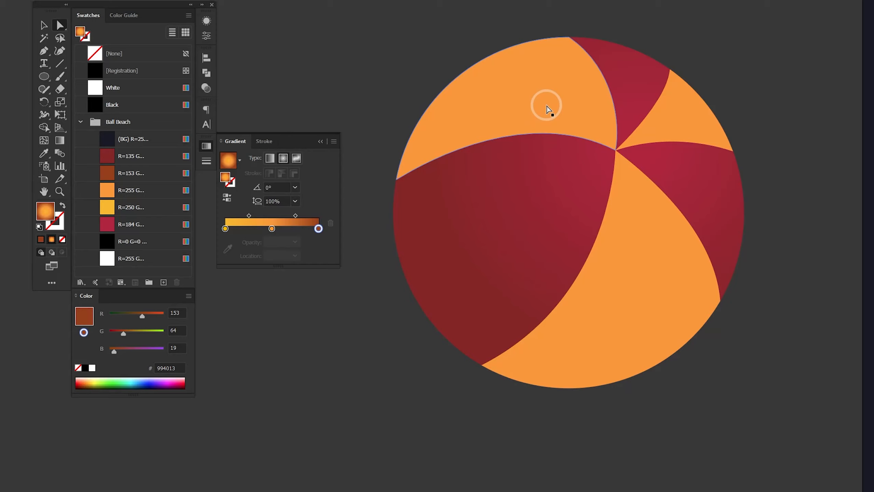
Step: Apply the yellow-orange-brown radial gradient to all three orange panels and deselect them
left_click(488, 113)
left_click(271, 224)
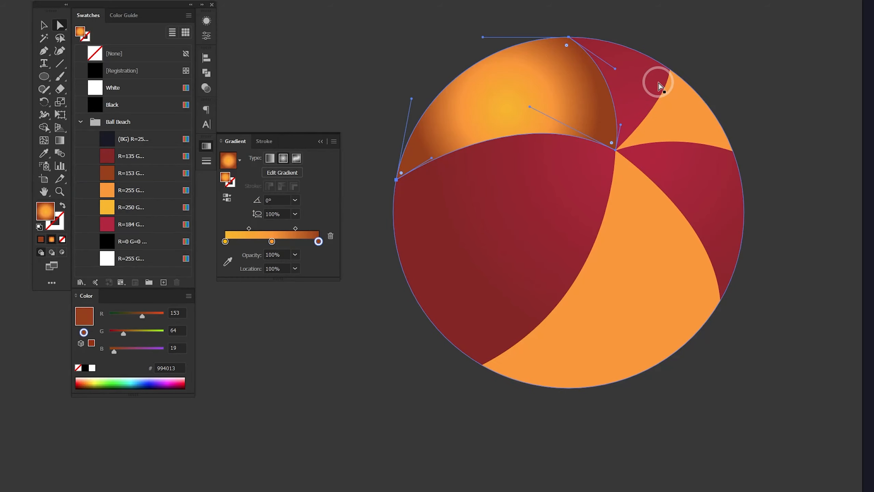
left_click(693, 121, "shift")
left_click(637, 278, "shift")
left_click(281, 225)
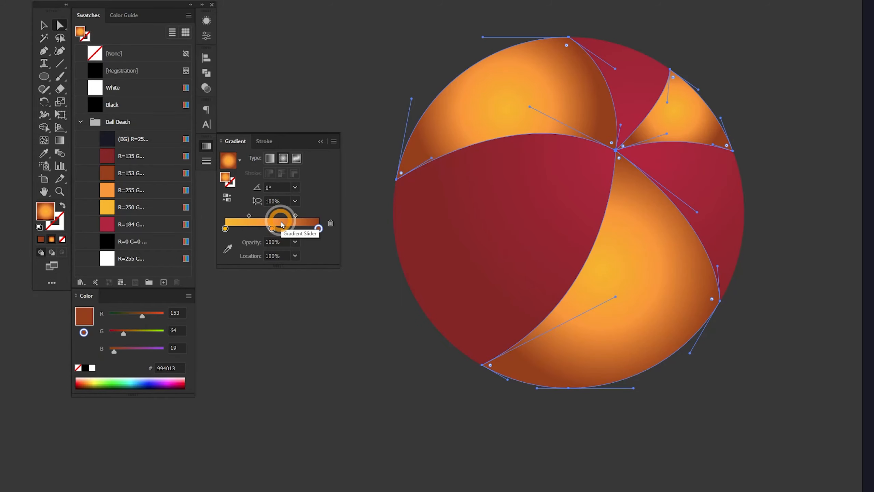
key("v")
left_click(779, 167)
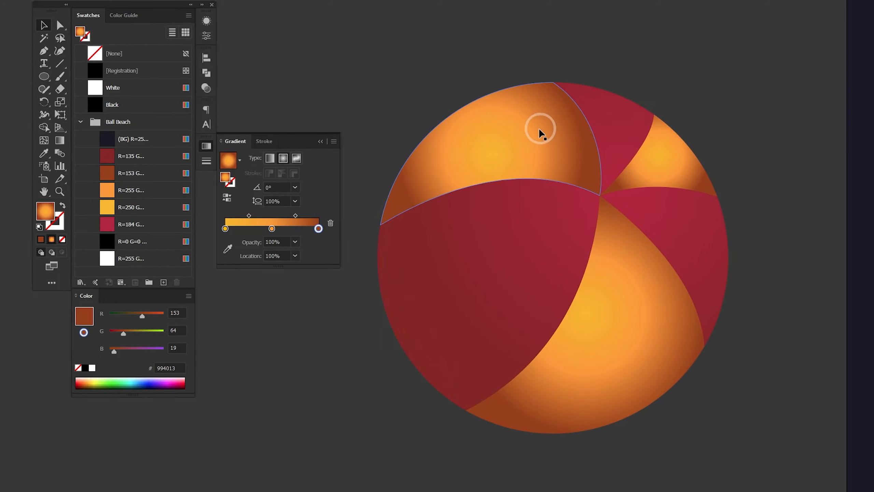
Step: Redirect the upper-left panel's gradient from its top corner to beyond its lower-left corner with the Gradient tool, and hide the gradient settings
left_click(540, 131)
key("g")
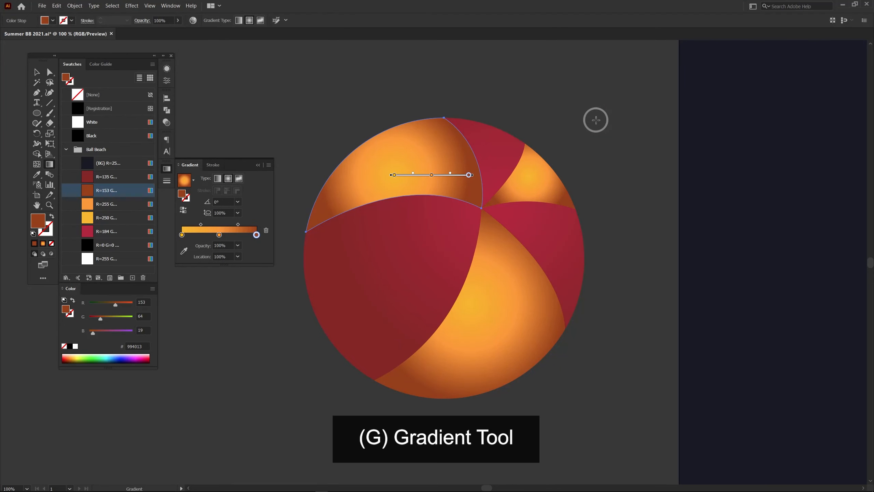
left_click_drag(444, 126, 270, 269)
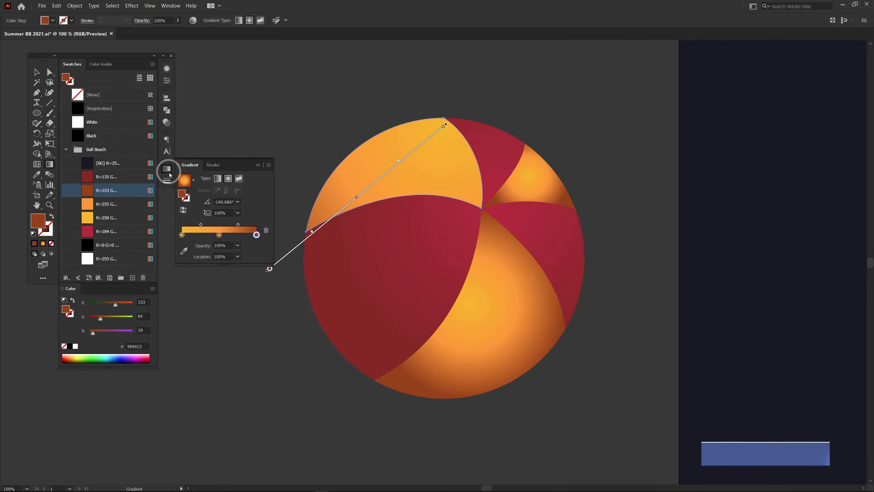
left_click(166, 169)
Step: Redirect the small upper-right panel's gradient straight down, from just above the ball's edge to well below the panel
key("a")
left_click(532, 188)
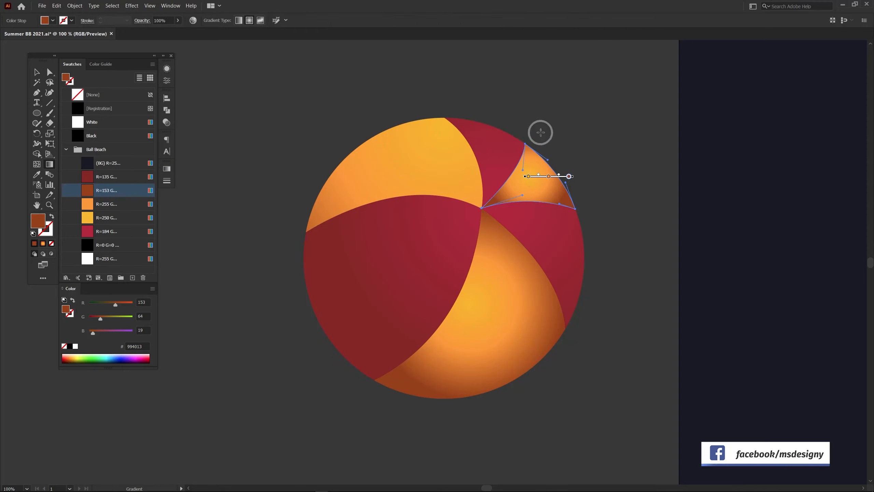
left_click_drag(537, 123, 536, 263)
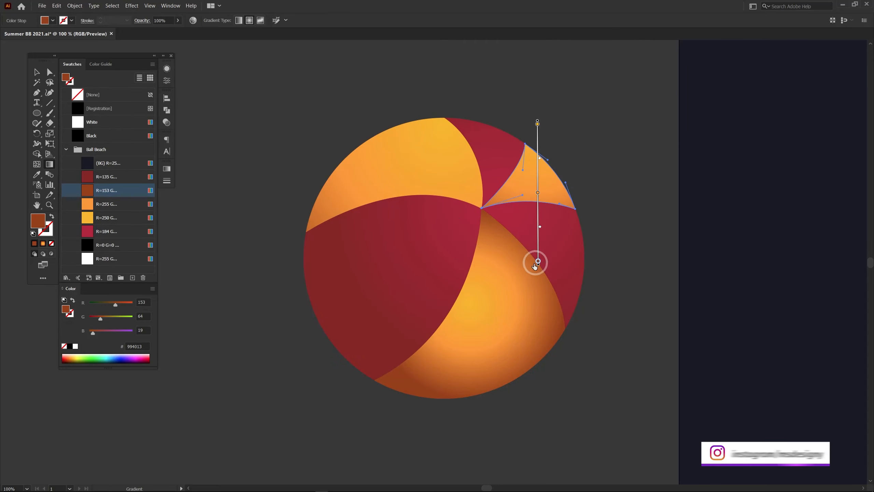
Step: Redirect the lower panel's gradient from the shared inner tip to just outside the ball's lower-left edge, and deselect everything
key("a")
left_click(495, 294)
key("g")
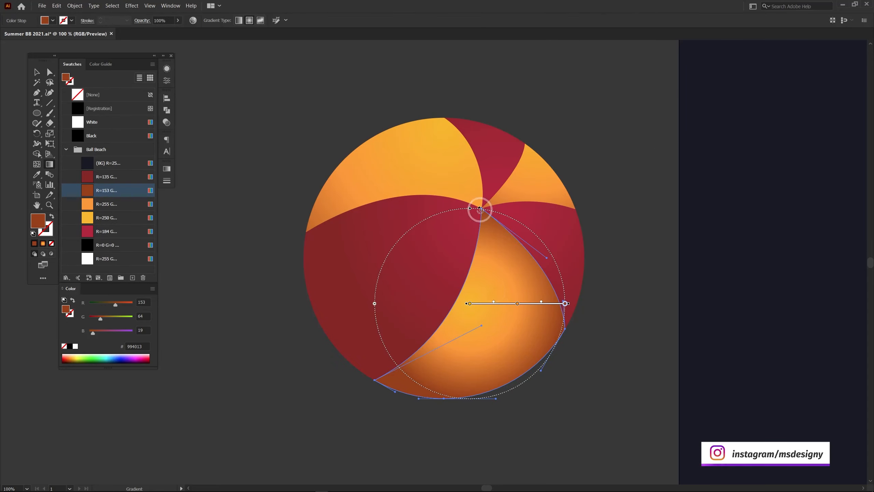
left_click_drag(483, 214, 352, 380)
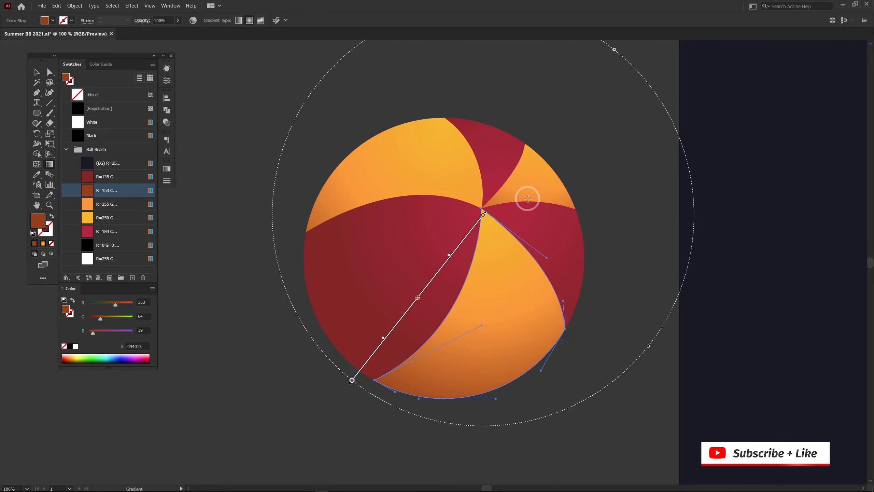
key("a")
left_click(534, 187)
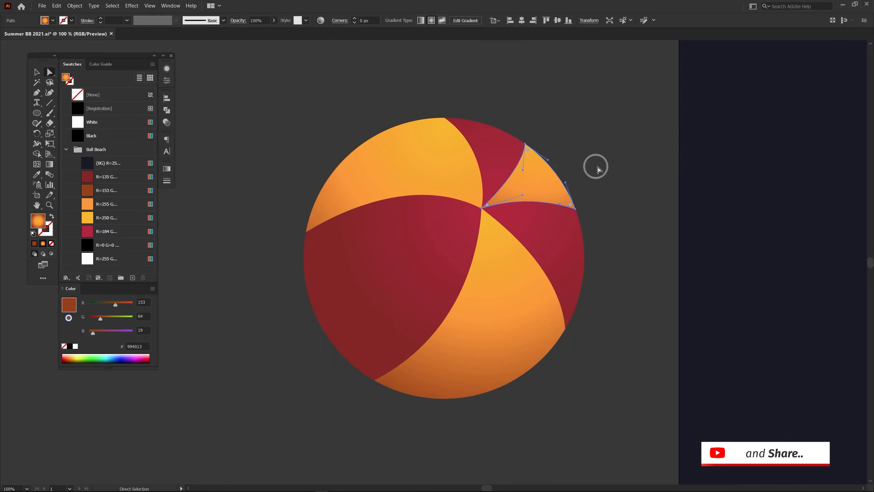
left_click(598, 169)
key("v")
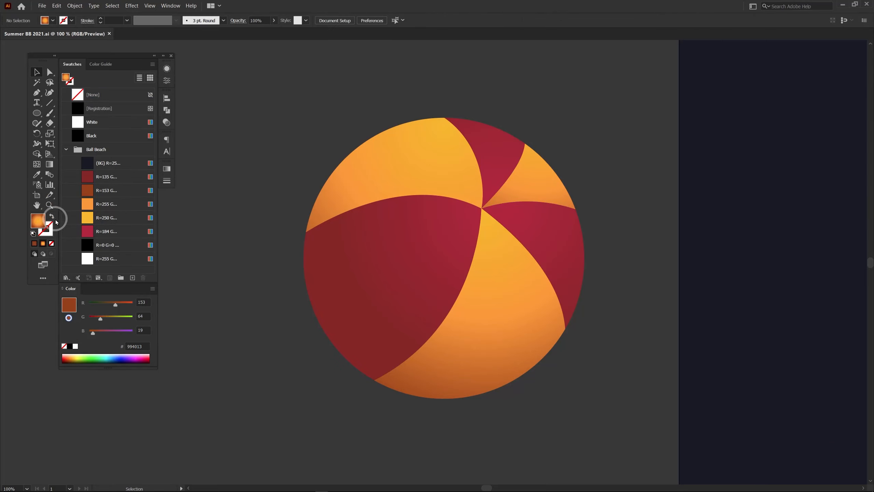
Step: Draw an unfilled white-stroked curve with the Pen tool along the upper-left orange panel's right edge, from the ball's top to the panels' shared tip
left_click(52, 216)
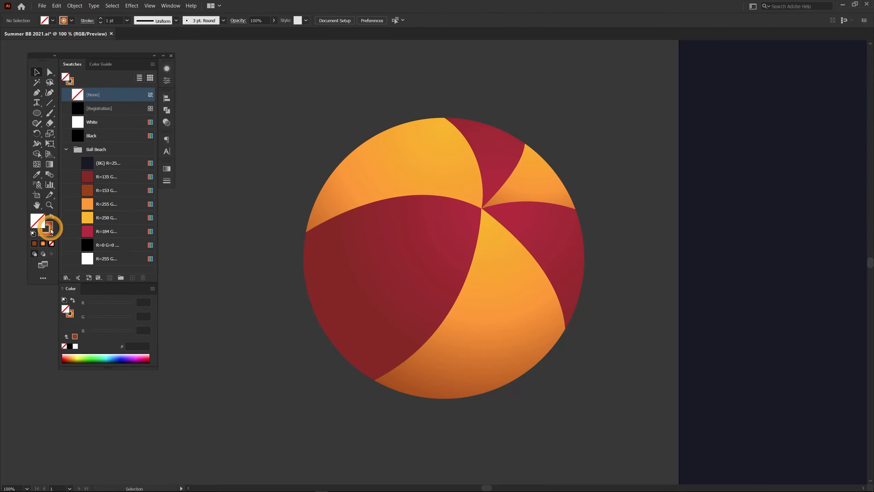
left_click(46, 228)
left_click(107, 259)
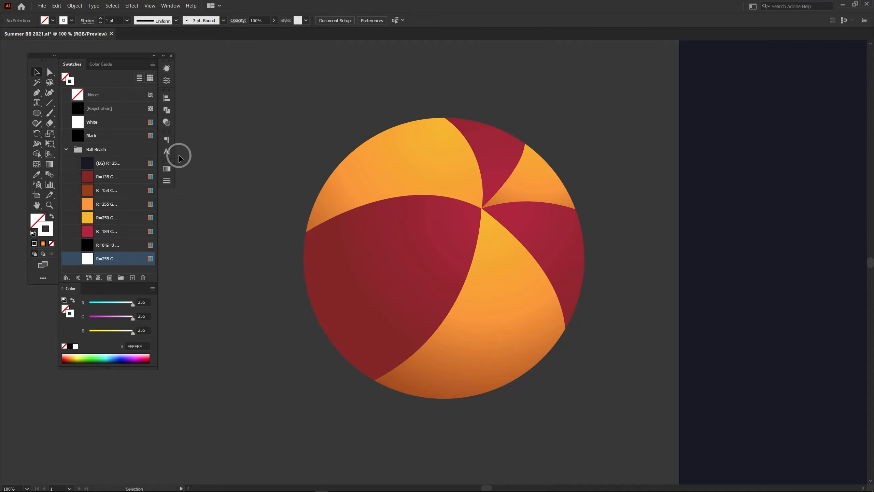
scroll(522, 146, "up", 2, "alt")
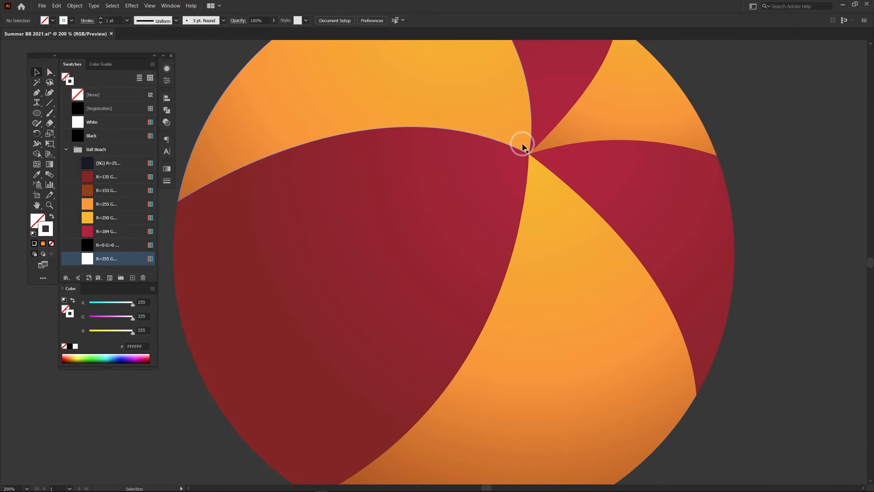
left_click_drag(526, 149, 470, 306)
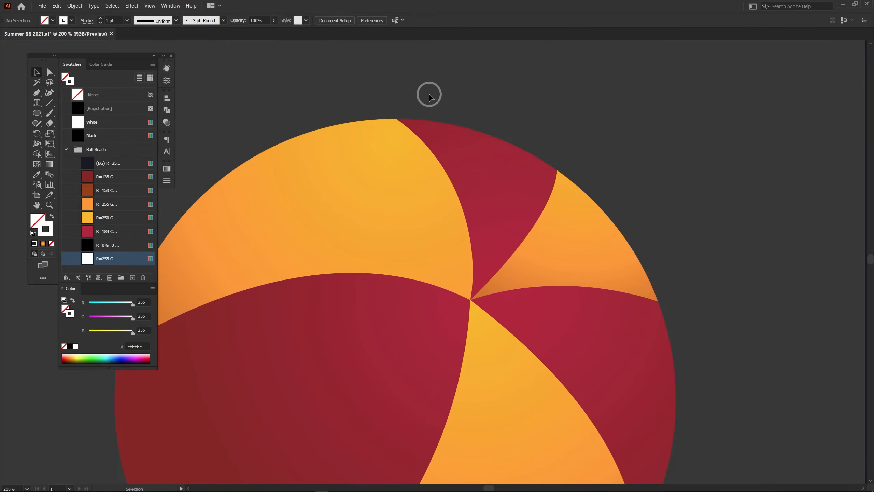
left_click(397, 119)
left_click_drag(470, 299, 453, 424)
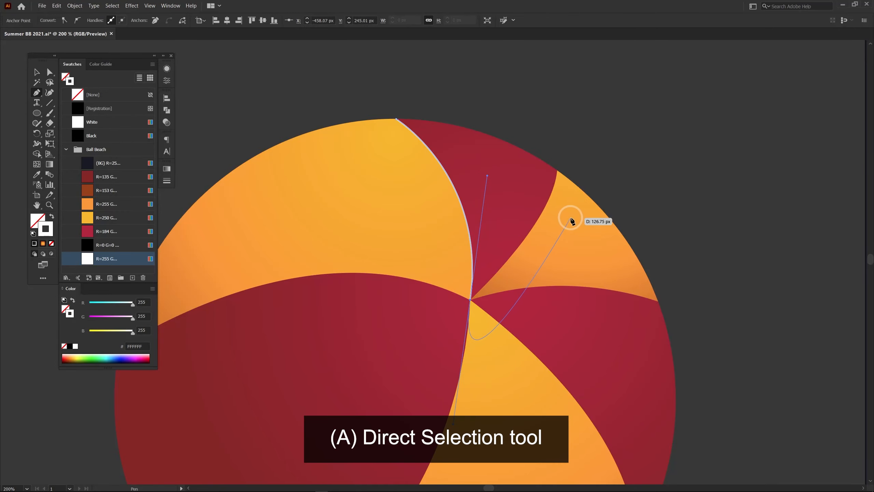
key("v")
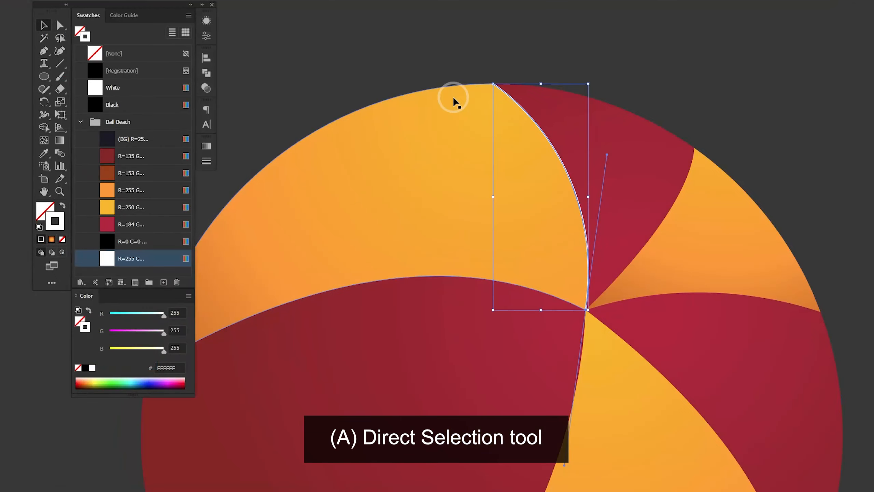
Step: Give the seam curve a 6 pt stroke with the width profile that tapers at both ends
left_click(206, 161)
left_click(293, 158)
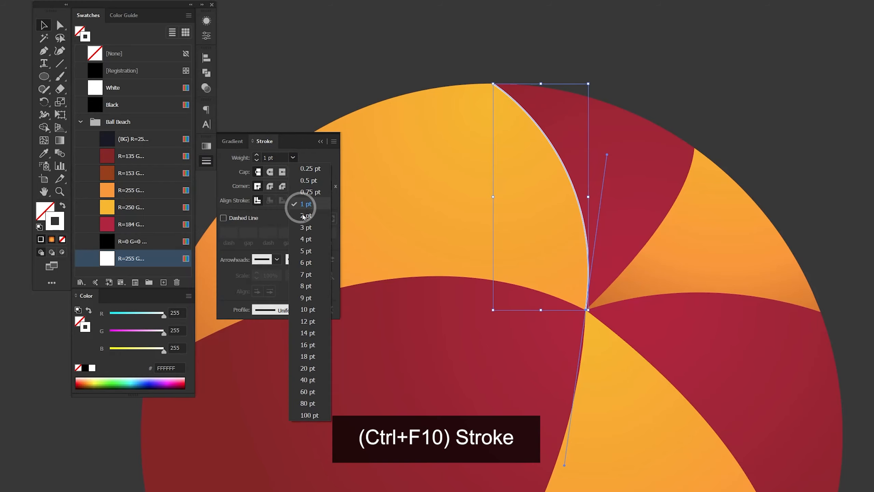
left_click(306, 255)
left_click(303, 310)
left_click(283, 345)
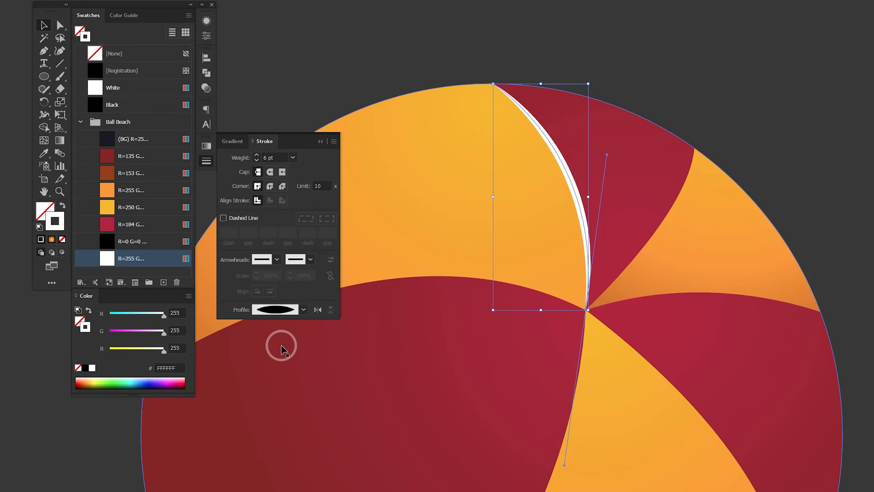
left_click(207, 161)
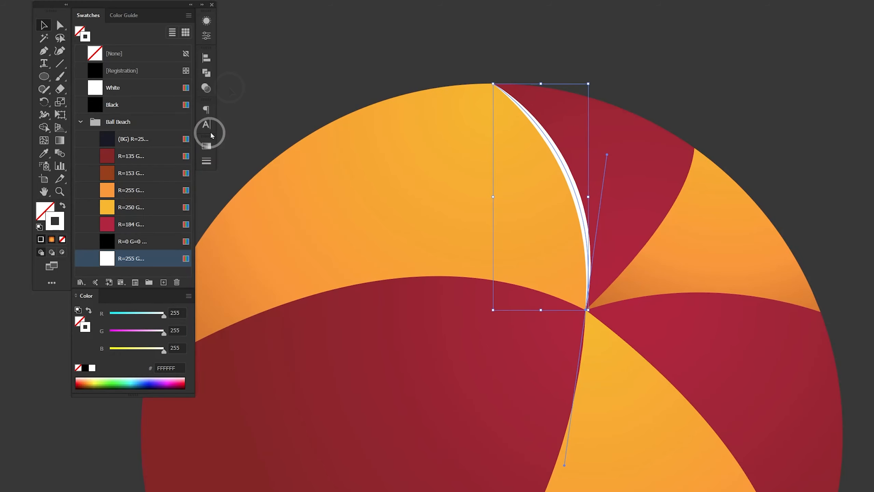
Step: Set the tapered seam line's blending mode to Overlay at 50% opacity, and deselect it
left_click(207, 90)
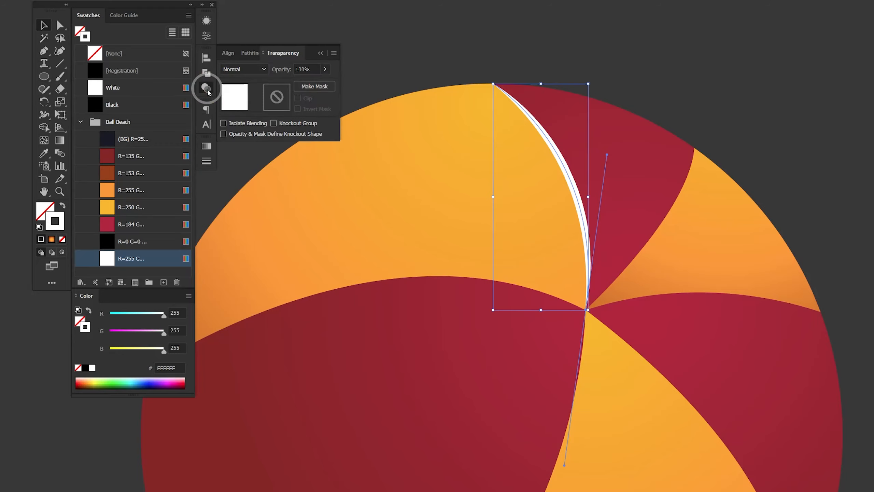
left_click(251, 68)
left_click(251, 172)
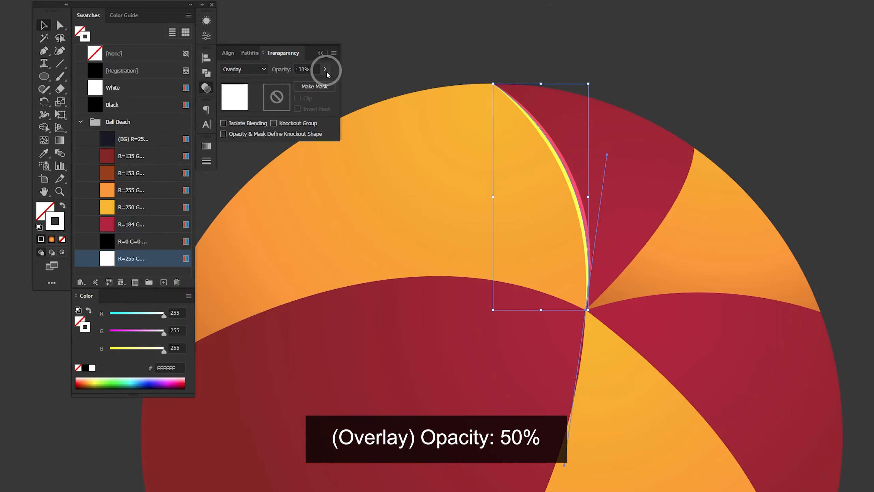
left_click_drag(326, 70, 322, 70)
left_click(282, 72)
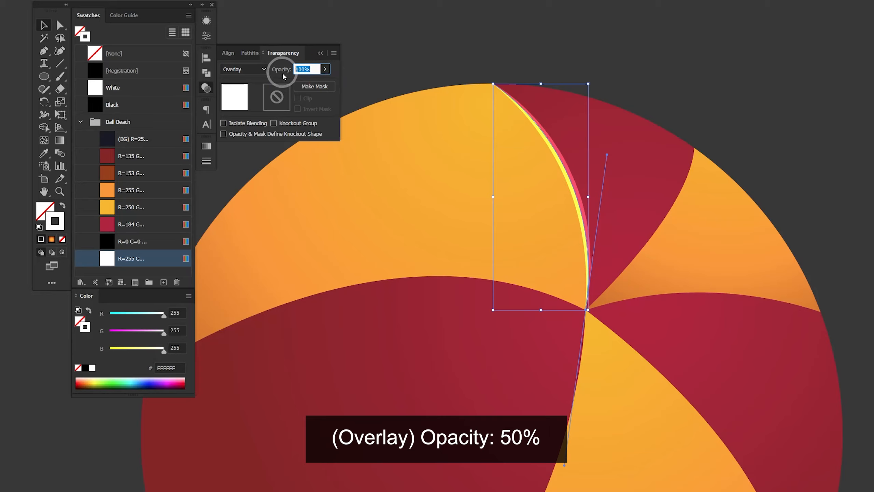
type("50")
key("Return")
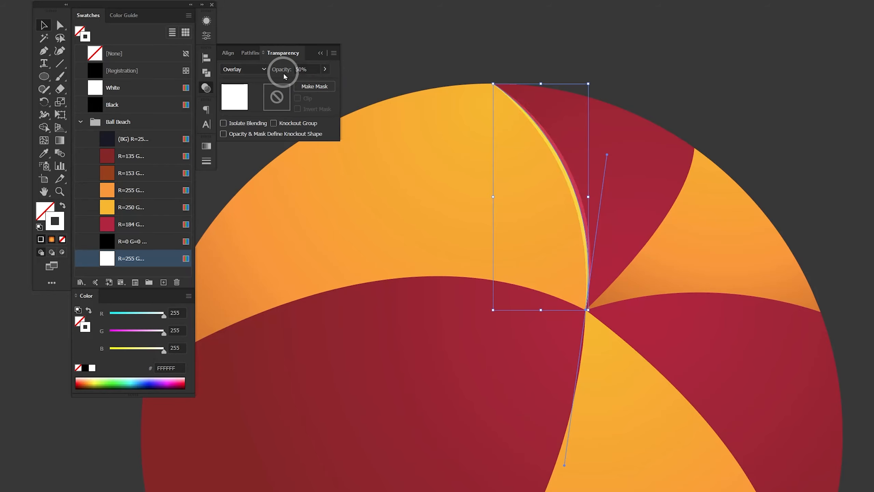
left_click(427, 51)
left_click(211, 87)
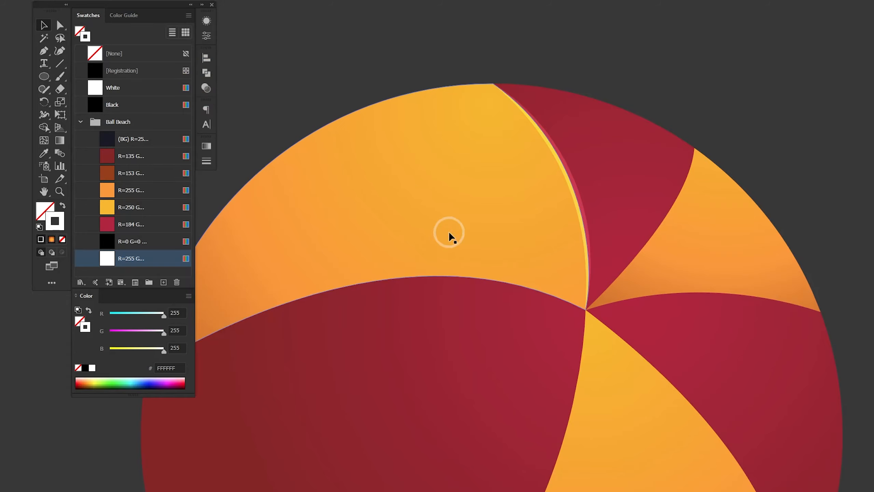
Step: Draw a curve with the Pen tool along the seam between the upper-left orange panel and the large red panel, stopping short of both ends
scroll(534, 308, "up", 3)
key("p")
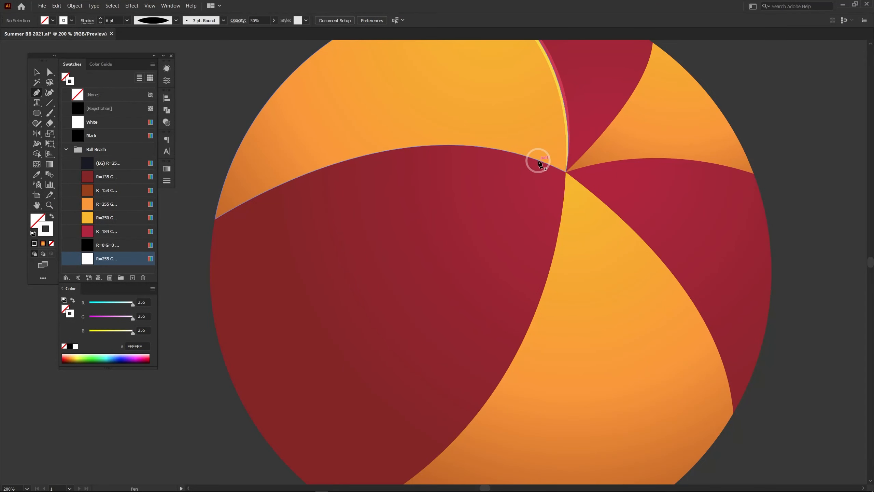
left_click(539, 161)
left_click(563, 163)
left_click(513, 154)
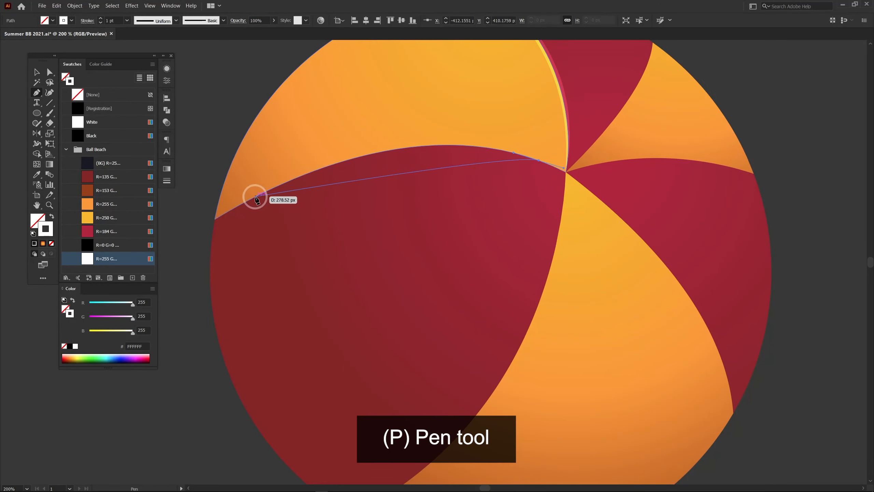
left_click_drag(237, 206, 83, 301)
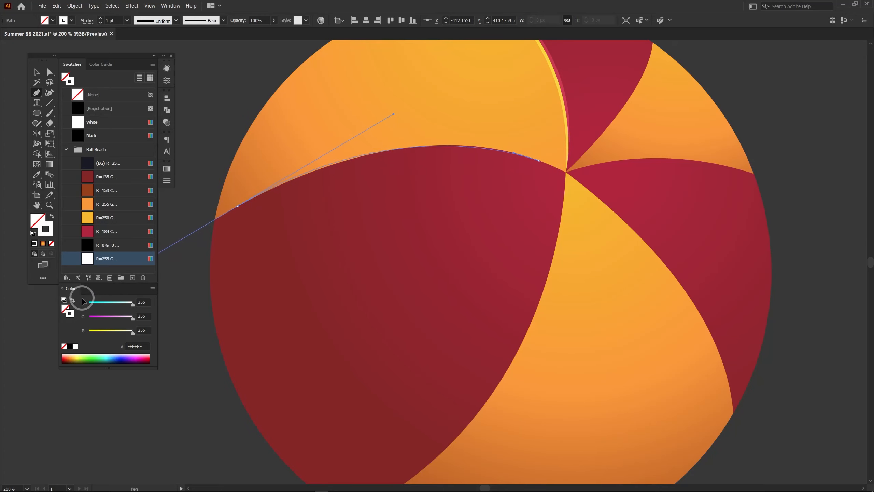
key("v")
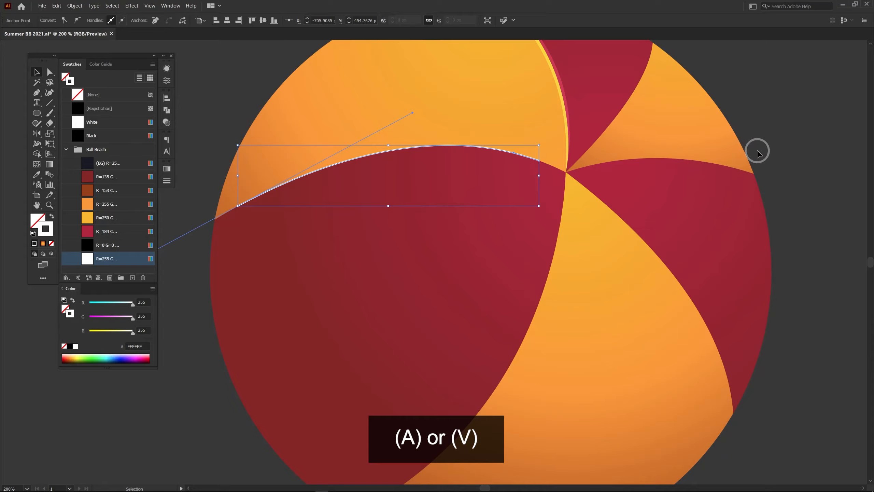
Step: Copy the upper seam highlight's stroke style onto the new seam curve with the Eyedropper tool
scroll(551, 146, "up", 3)
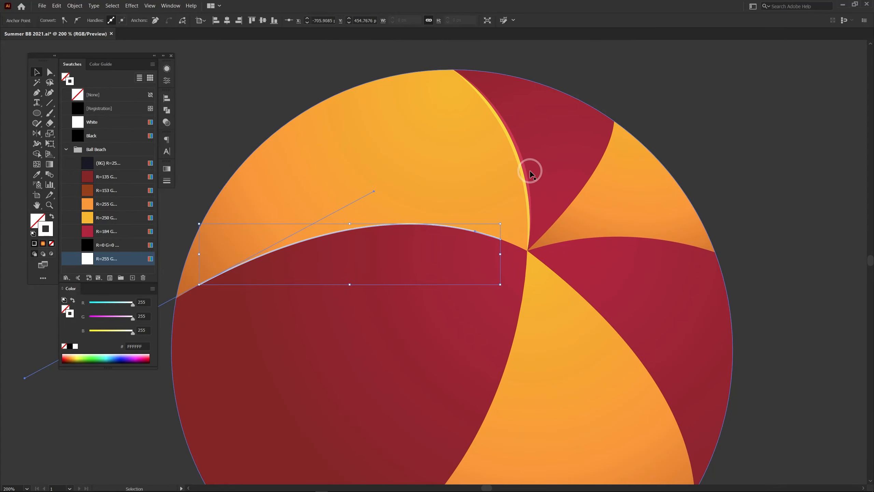
key("i")
left_click(516, 145)
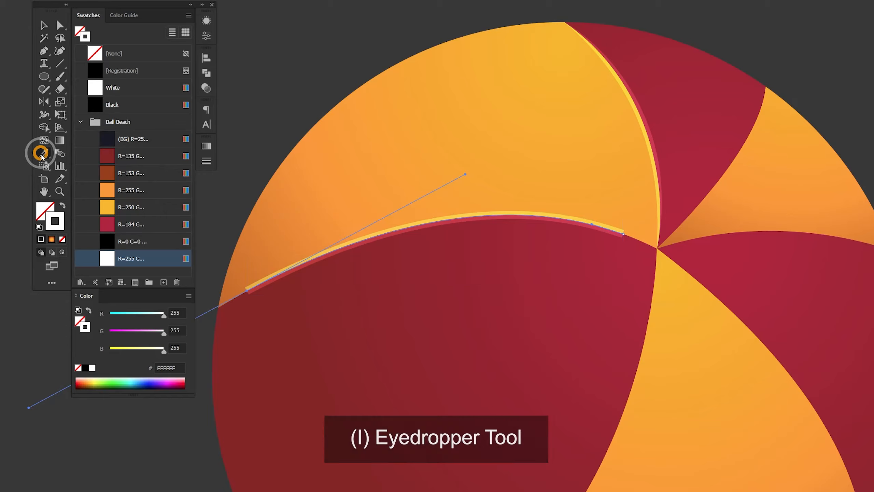
Step: Set the Eyedropper options to pick up Appearance, and copy the tapered Overlay highlight onto the selected seam curve
double_click(37, 174)
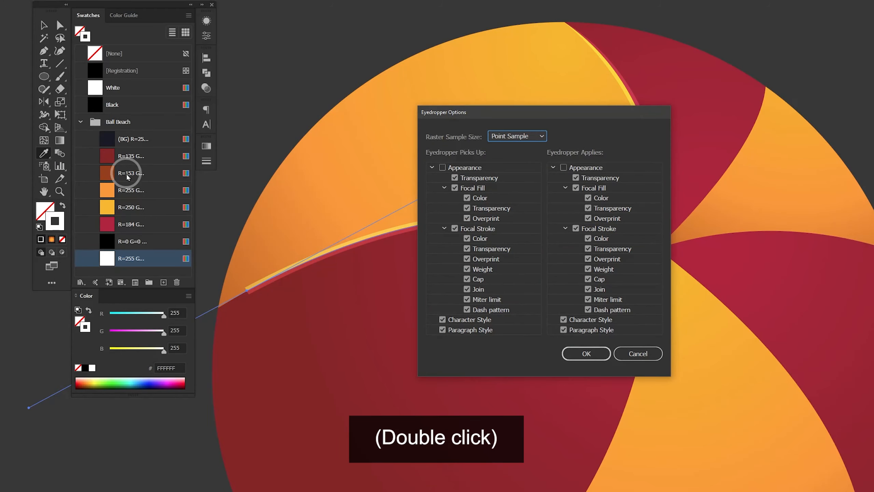
left_click(443, 168)
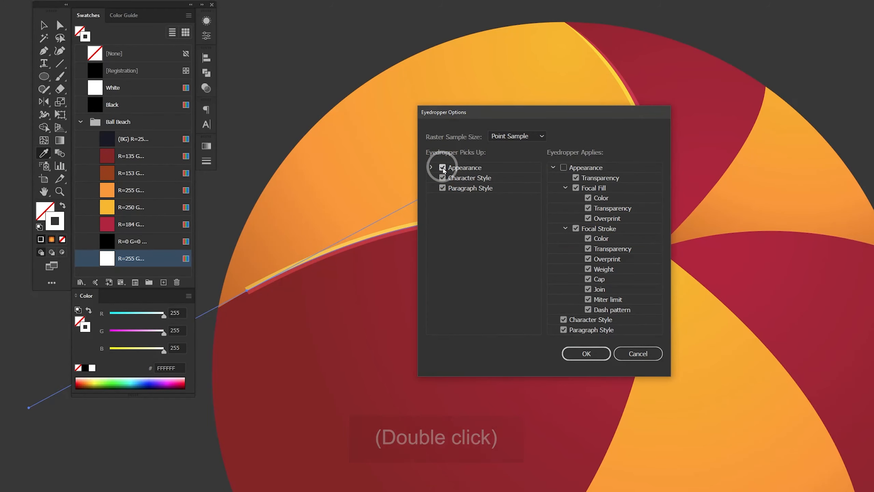
left_click(586, 354)
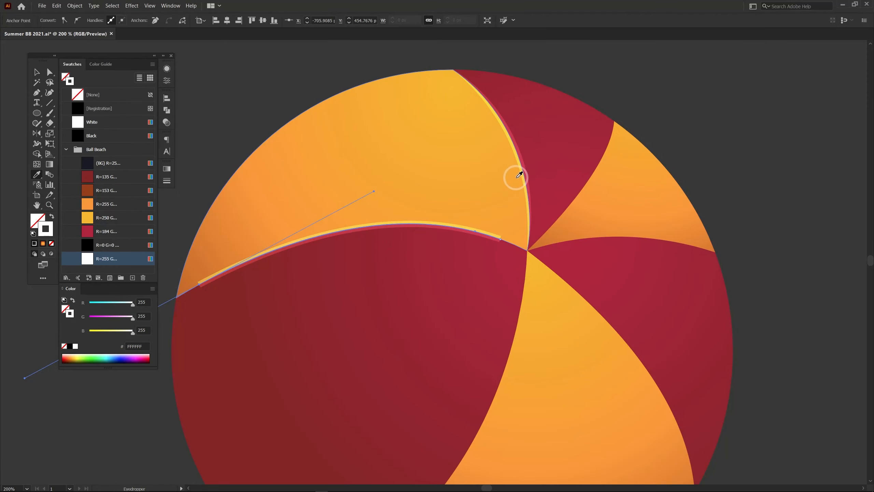
key("v")
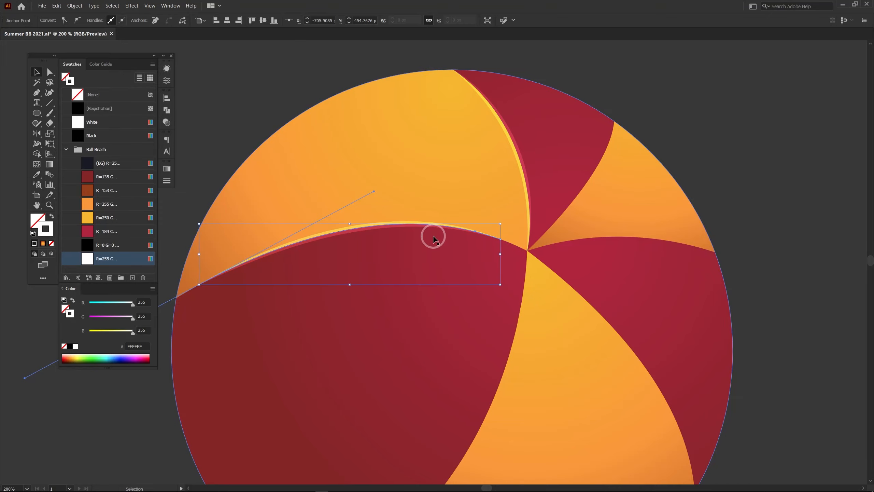
Step: Draw a curve along the seam between the large red and lower orange panels, and copy the tapered highlight's appearance onto it
left_click_drag(373, 373, 359, 176)
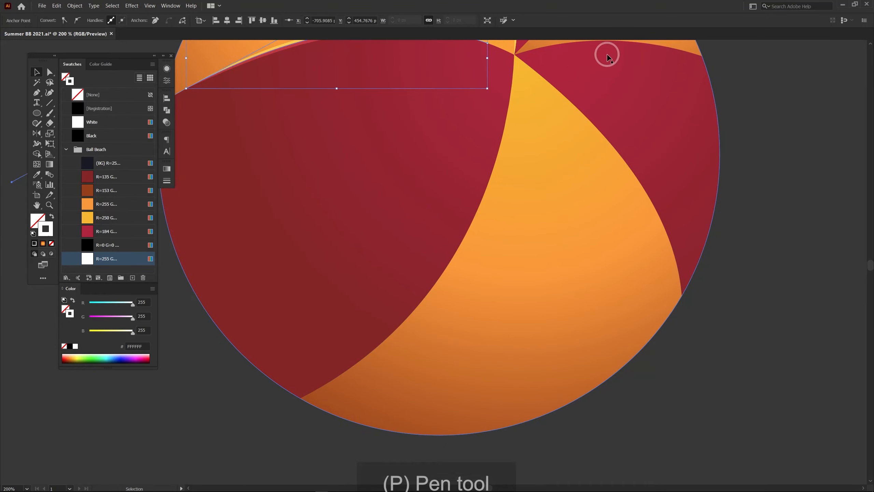
key("p")
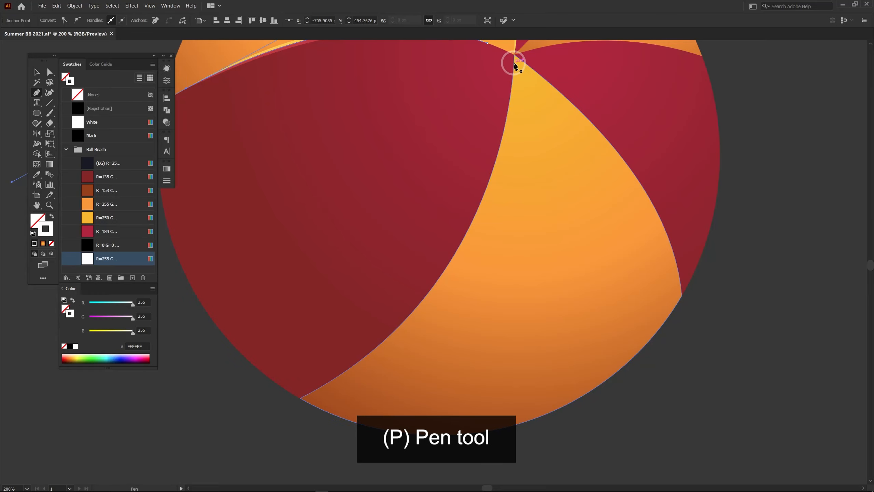
left_click(512, 92)
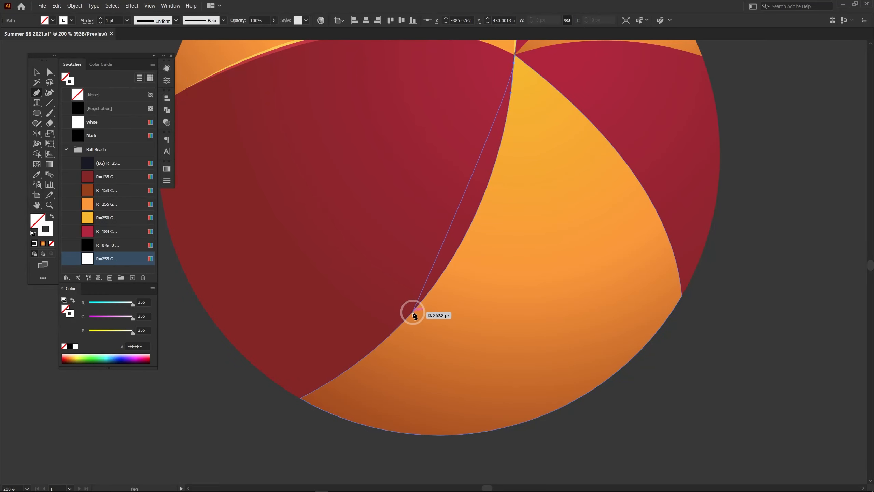
left_click_drag(310, 393, 119, 460)
key("ctrl+minus")
left_click_drag(513, 207, 325, 351)
key("v")
key("i")
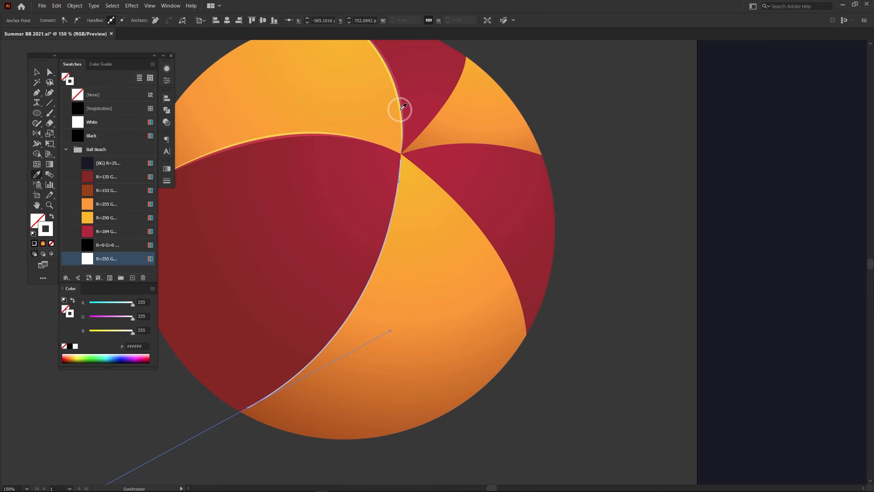
Step: Draw a Pen tool curve along the lower orange panel's right edge, from near the shared tip to just before the ball's edge
key("p")
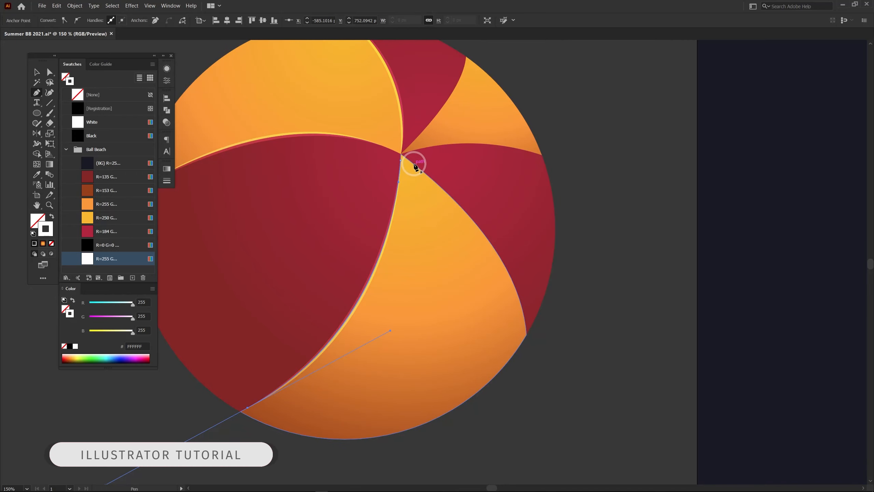
left_click_drag(421, 169, 421, 170)
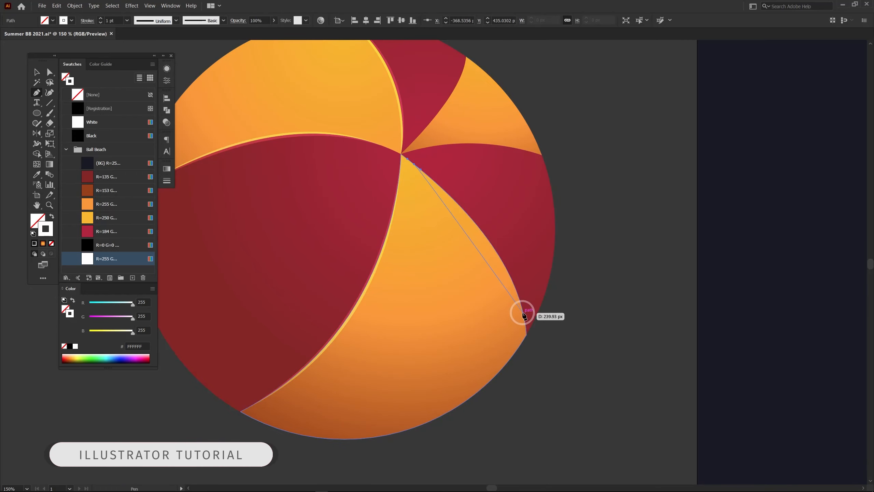
left_click_drag(523, 313, 545, 398)
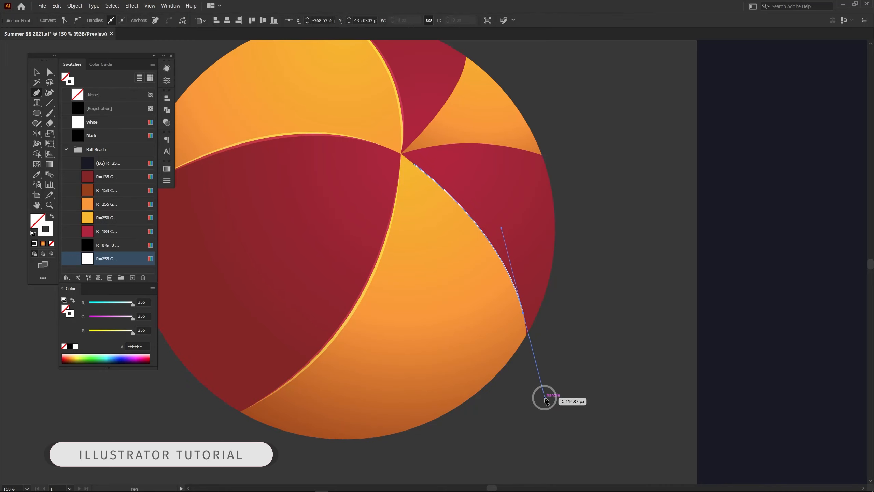
key("v")
Step: Draw two Pen tool curves along the lower and left edges of the small upper-right orange panel, from near the shared tip to the ball's edge
key("space")
left_click_drag(539, 129, 492, 200)
key("p")
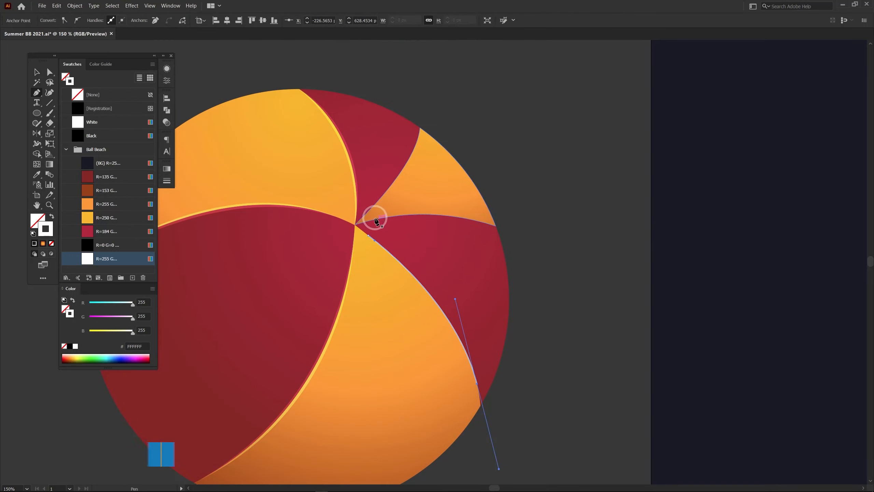
mouse_move(364, 224)
left_mouse_down()
mouse_move(456, 214)
mouse_move(569, 246)
left_mouse_up()
key("v")
key("p")
left_click(365, 215)
left_click_drag(420, 128, 425, 91)
key("v")
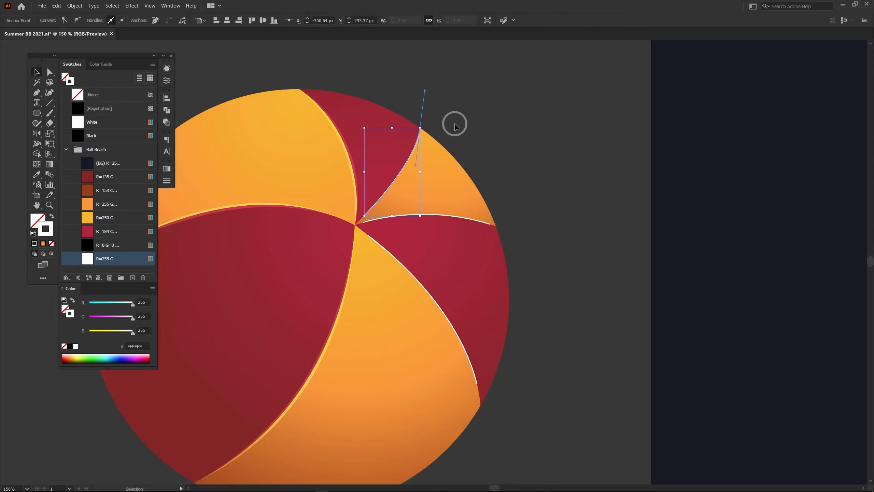
Step: Select the three plain white seam curves together and copy the tapered Overlay highlight's appearance onto them
left_click(454, 219, "shift")
left_click(405, 263, "shift")
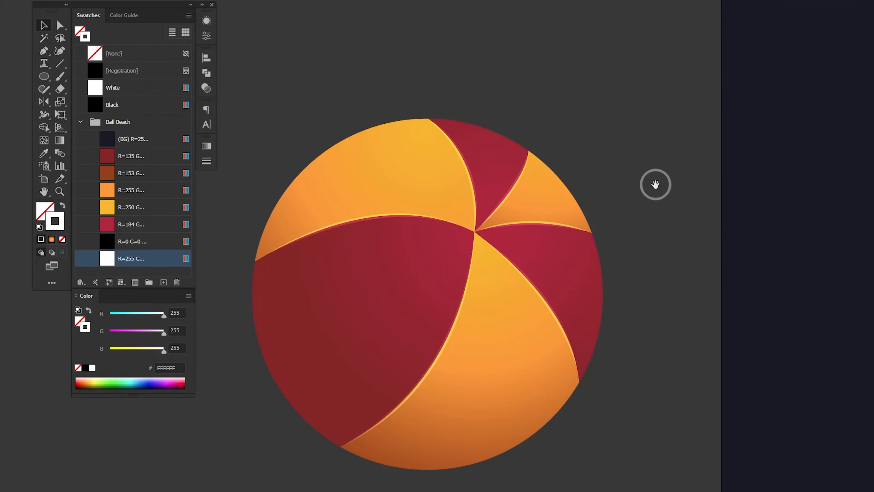
left_click_drag(655, 184, 661, 141)
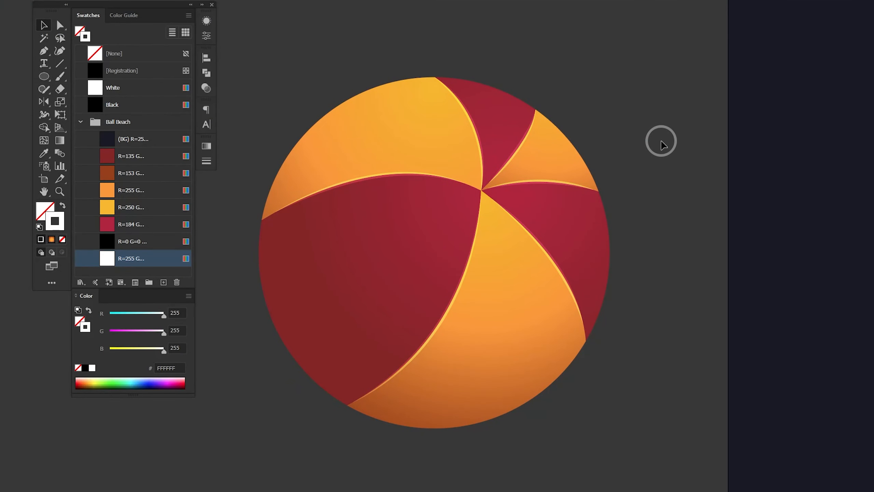
Step: Copy the ball's base circle in front of all artwork, and add a slightly enlarged duplicate offset toward the lower left
left_click(430, 231)
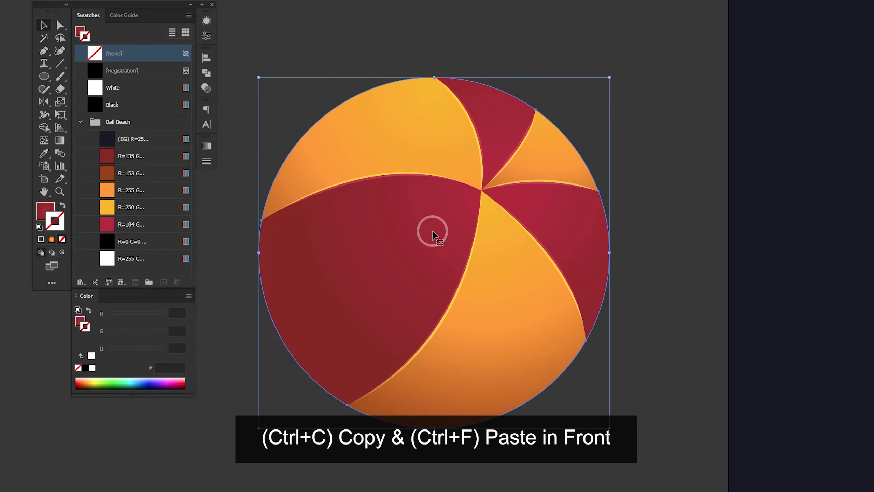
key("ctrl+c")
key("ctrl+f")
key("ctrl+shift+bracketright")
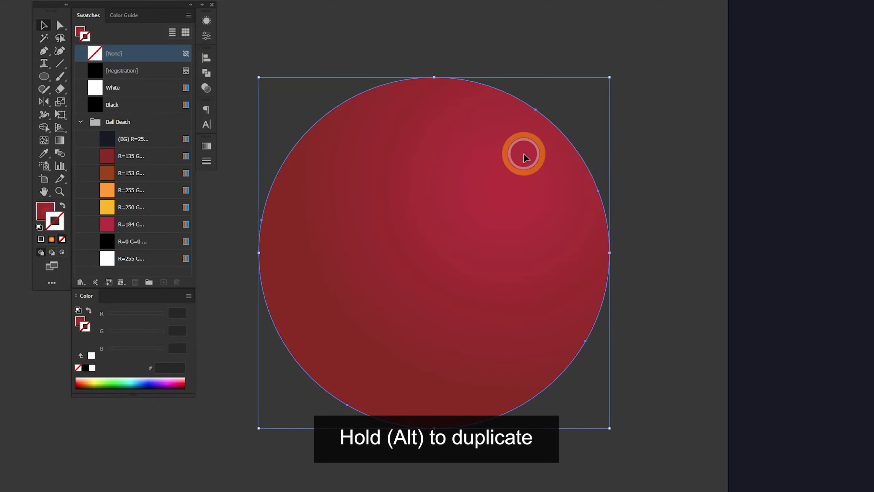
left_click_drag(523, 152, 505, 183)
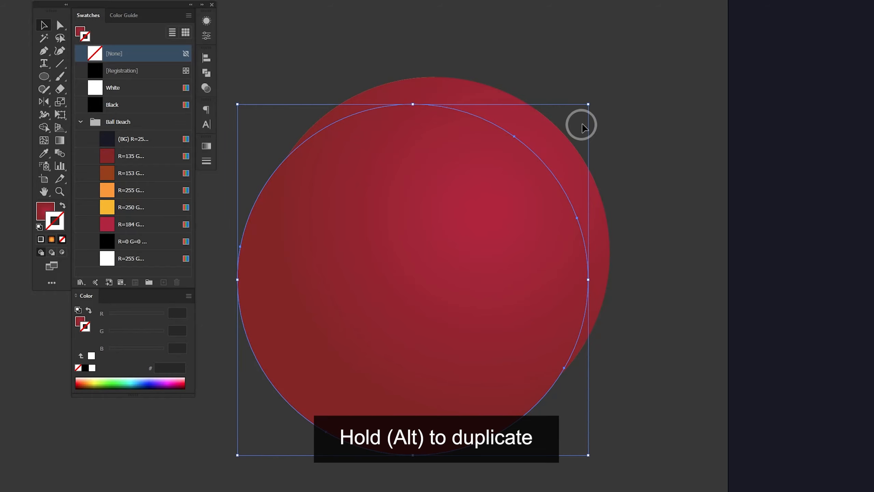
left_click_drag(589, 104, 602, 87)
Step: Use Shape Builder on both circles to remove all but a thin crescent along the ball's upper-right edge
left_click(583, 138, "shift")
key("shift+m")
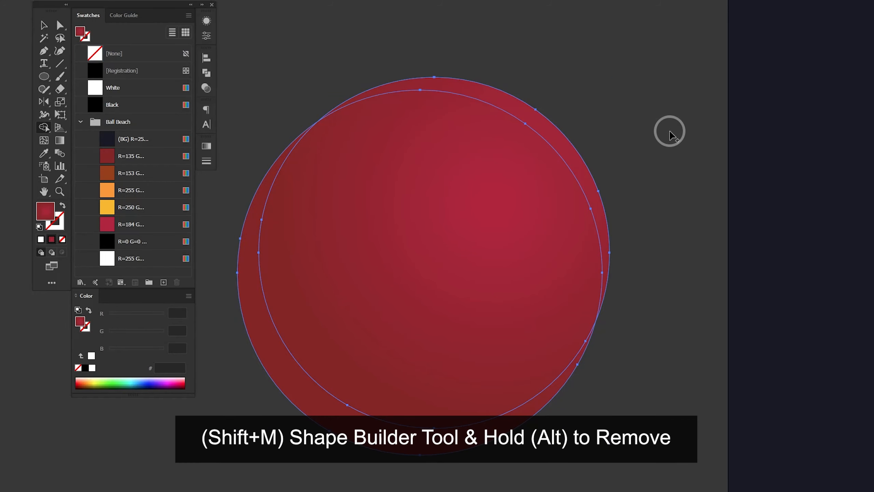
left_click_drag(469, 253, 287, 391)
key("v")
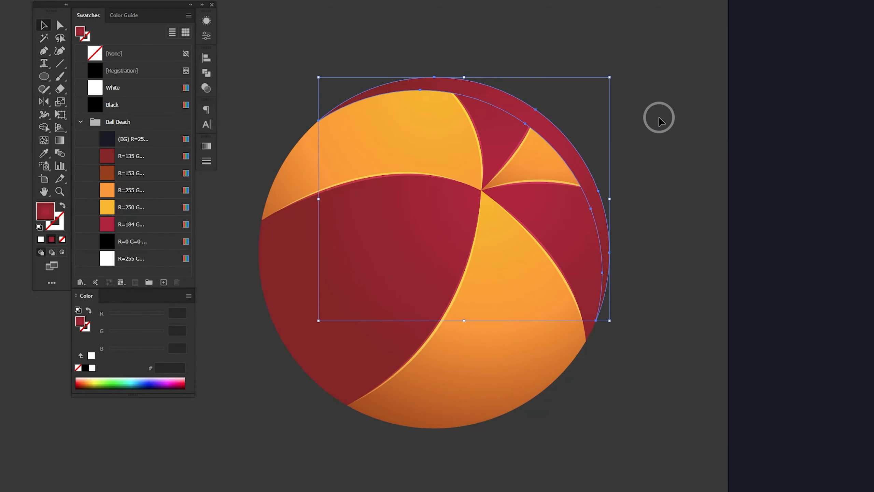
Step: Fill the upper-right crescent with white and set it to Overlay blending at 20% opacity
left_click(158, 261)
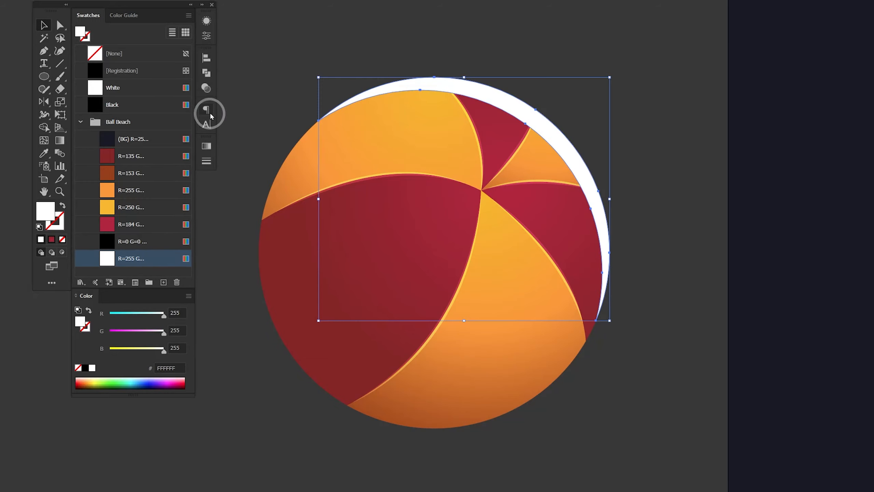
left_click(206, 89)
left_click(244, 69)
left_click(238, 174)
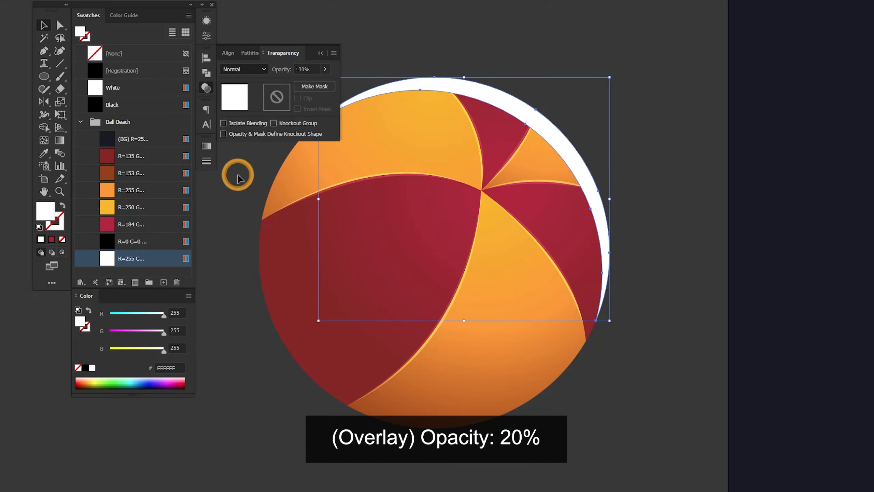
type("20")
key("Return")
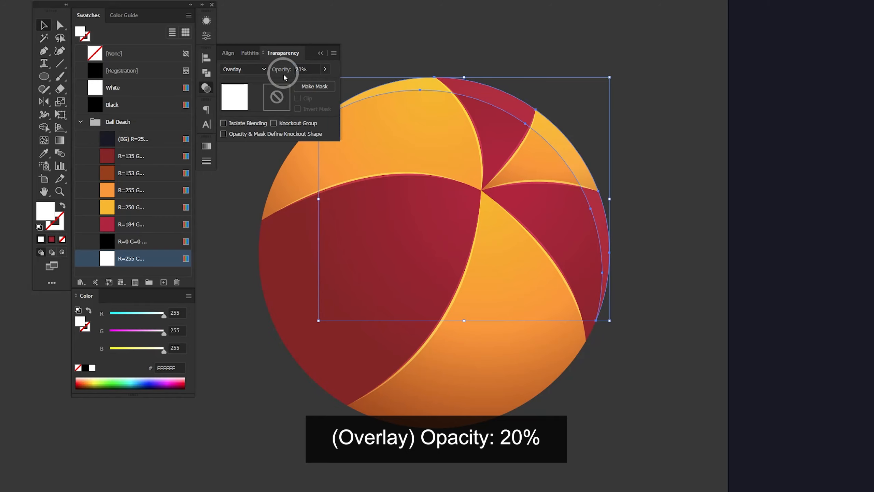
left_click(381, 49)
left_click(207, 87)
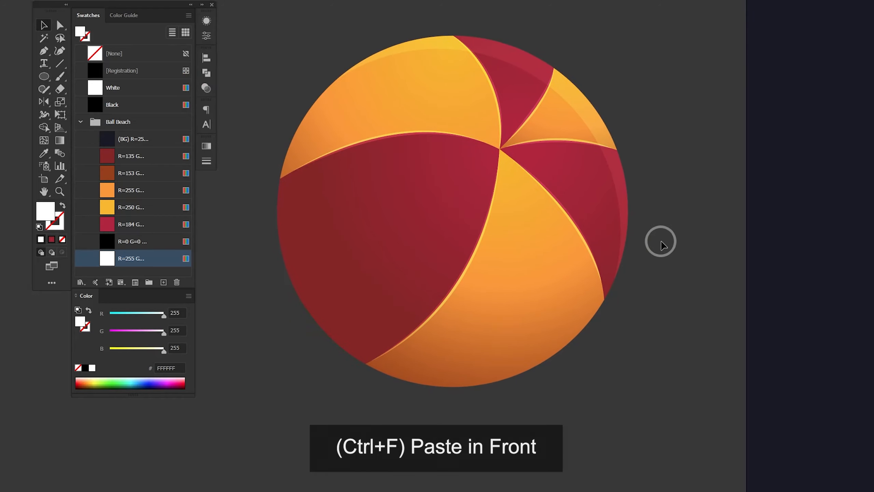
Step: Paste the base circle in front again, and add an enlarged duplicate offset toward the upper right
key("ctrl+f")
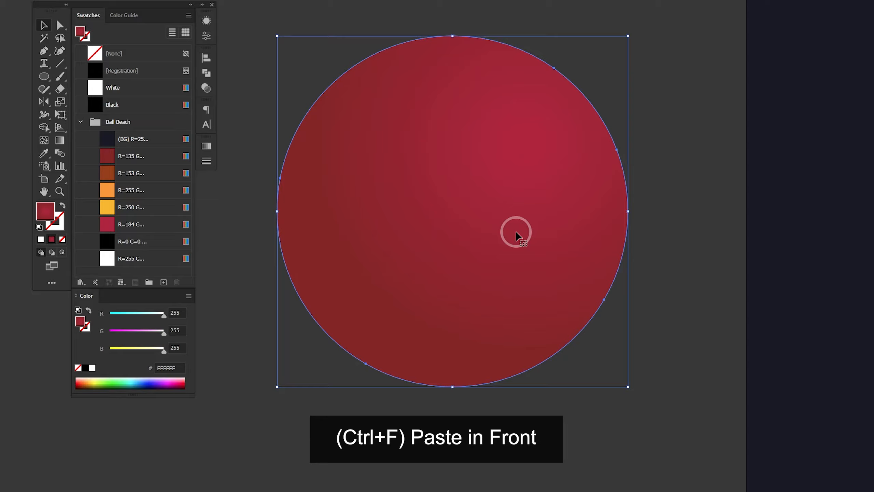
left_click_drag(463, 275, 502, 169)
left_click(389, 404, "shift")
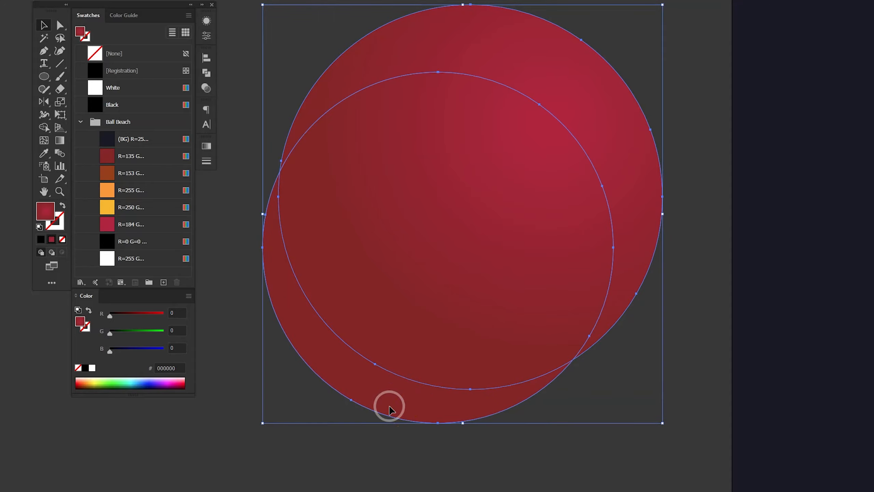
mouse_move(515, 166)
left_mouse_down()
mouse_move(528, 179)
mouse_move(519, 175)
left_mouse_up()
left_click_drag(371, 338, 373, 334)
left_click_drag(476, 341, 477, 346)
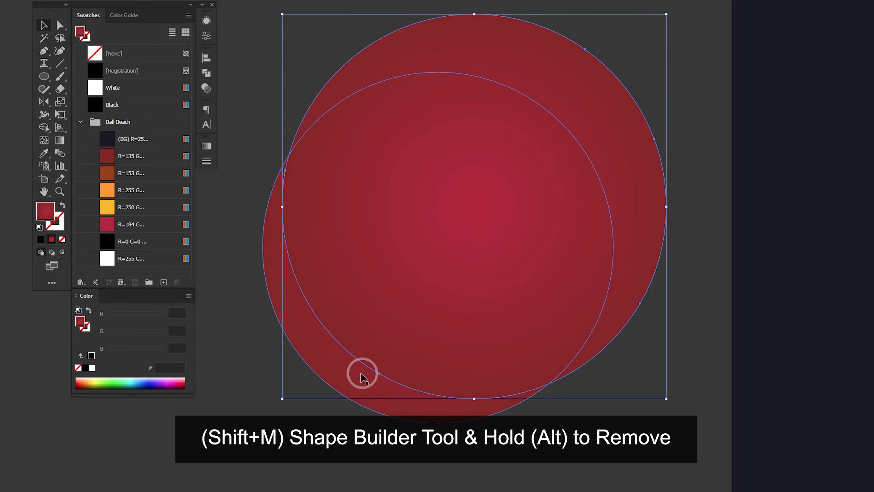
Step: Use Shape Builder on the two circles to remove all but a crescent along the ball's lower-left edge
left_click(341, 373, "shift")
key("shift+m")
left_click_drag(595, 222, 671, 181)
key("v")
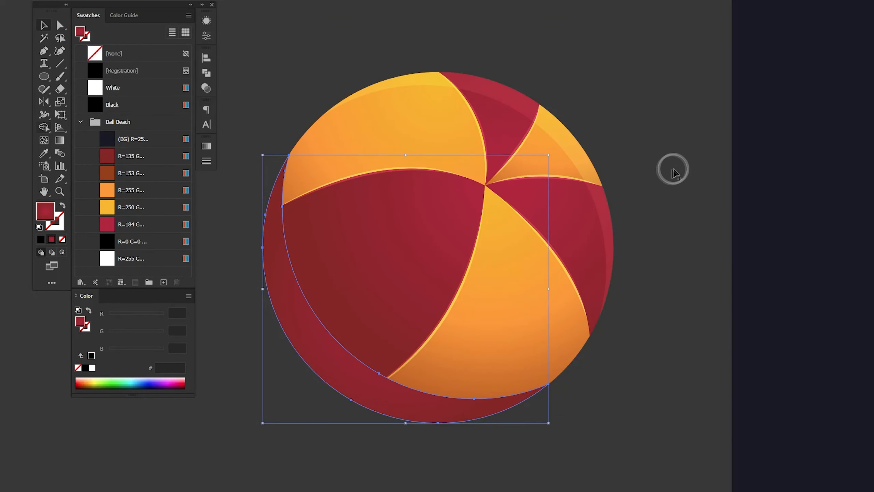
Step: Fill the lower-left crescent with black and set its opacity to 20%
left_click(131, 241)
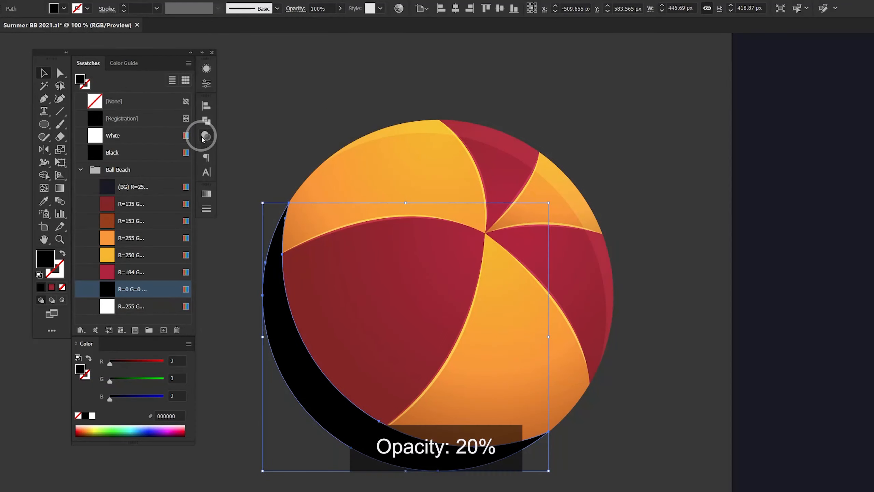
type("20")
key("Return")
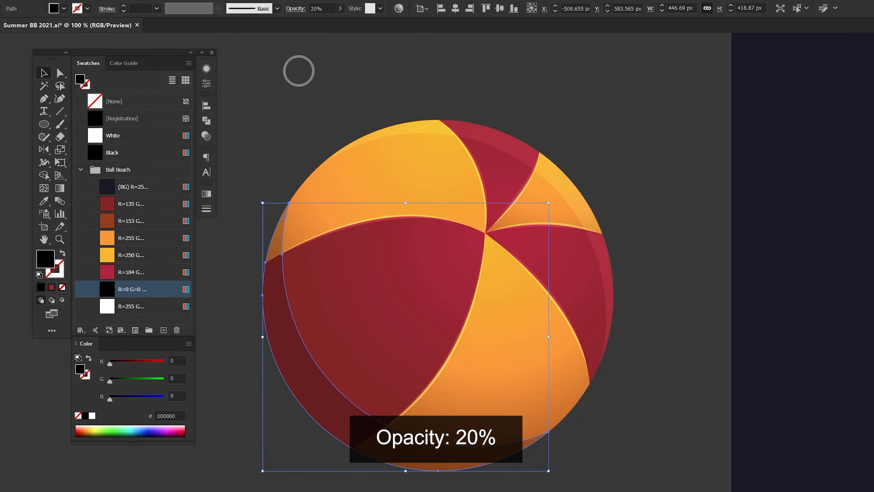
left_click(648, 147)
Step: Draw a white-stroked Pen tool curve with no fill along the highlight crescent's inner edge, from the upper red panel across the small orange panel
key("ctrl+plus")
key("ctrl+plus")
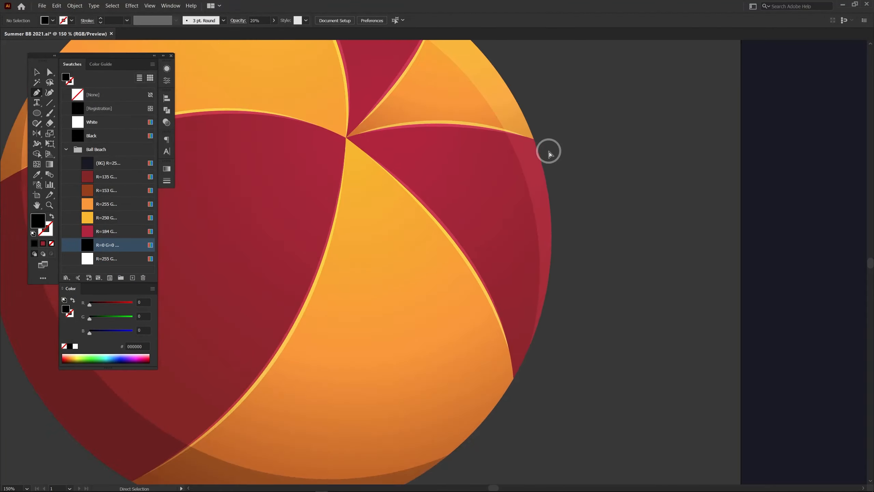
left_click_drag(424, 112, 407, 345)
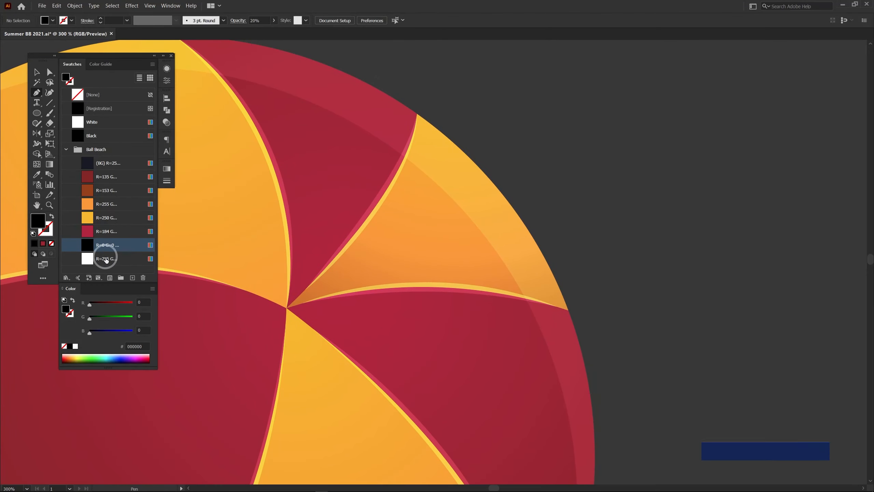
left_click(106, 259)
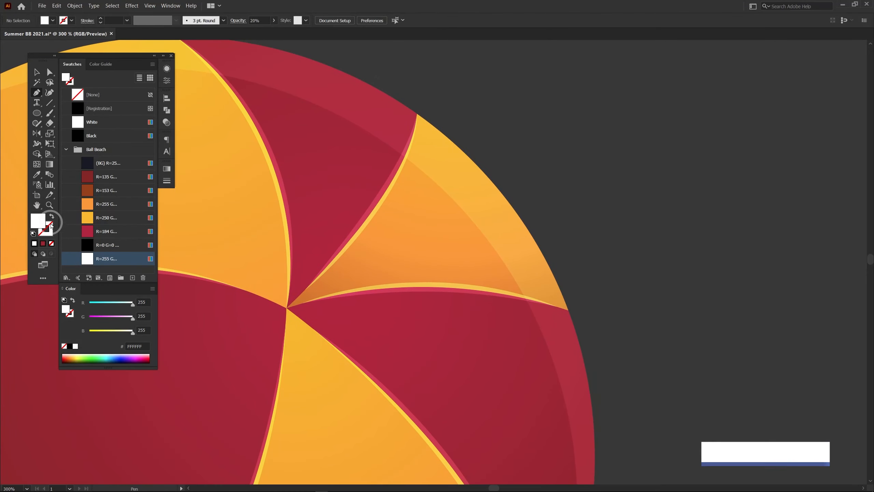
left_click(52, 217)
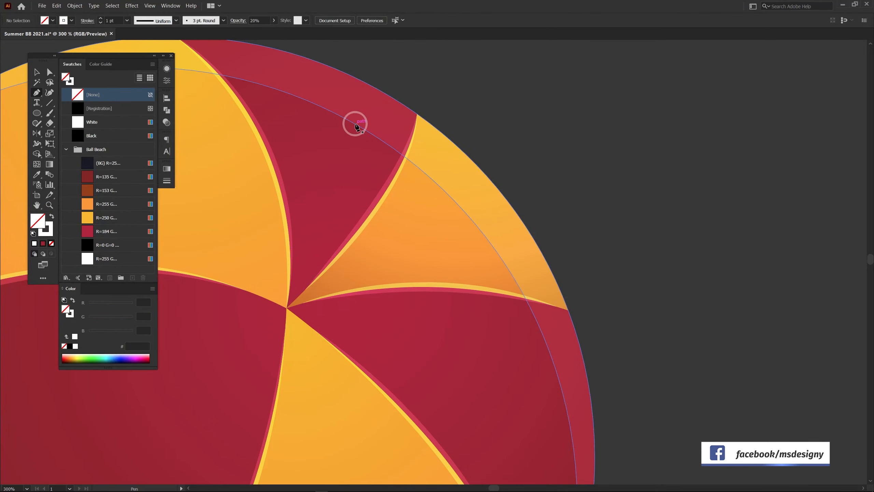
left_click_drag(369, 132, 372, 133)
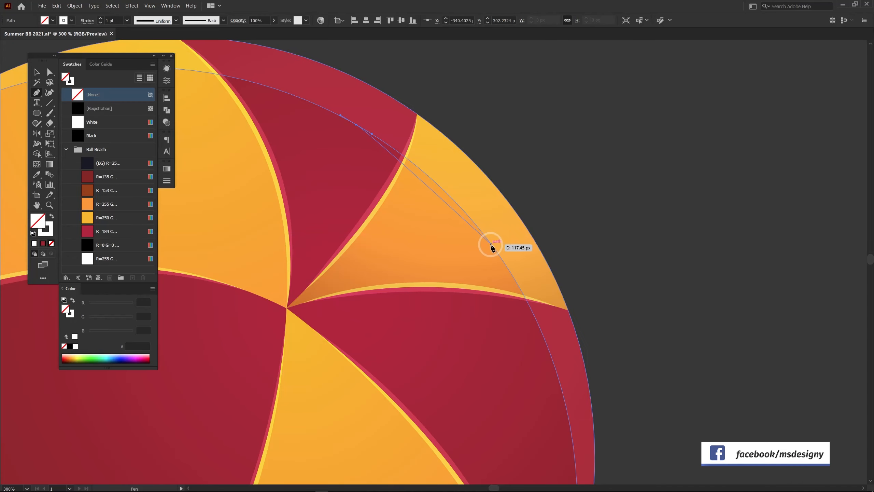
left_click_drag(494, 248, 541, 317)
key("v")
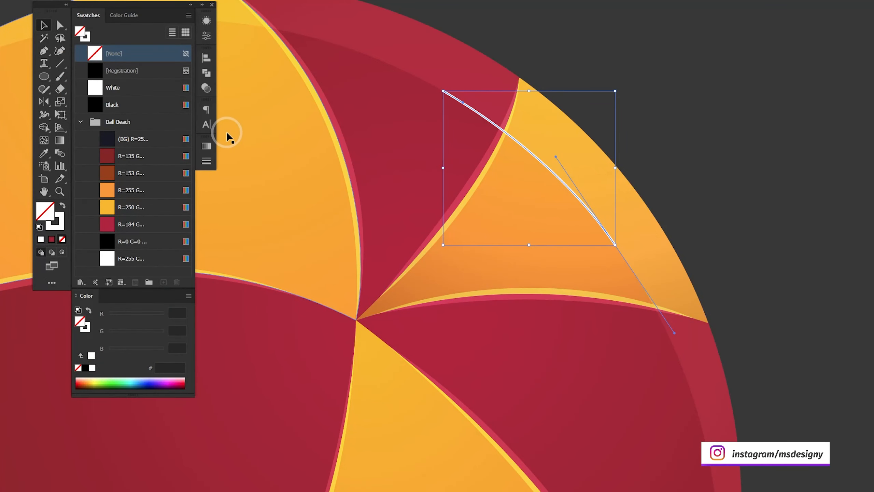
Step: Give the white curve a 2 pt stroke and a width profile tapered at both ends
left_click(206, 161)
left_click(257, 154)
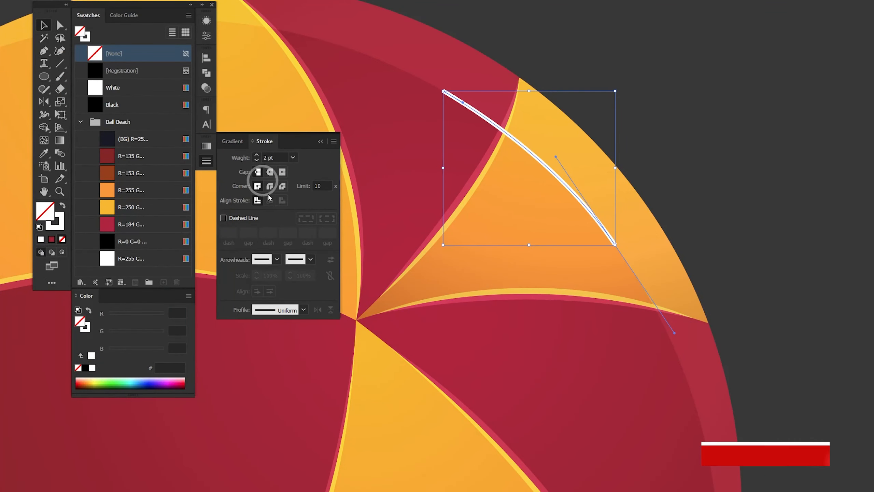
left_click(286, 309)
left_click(273, 340)
left_click(722, 146)
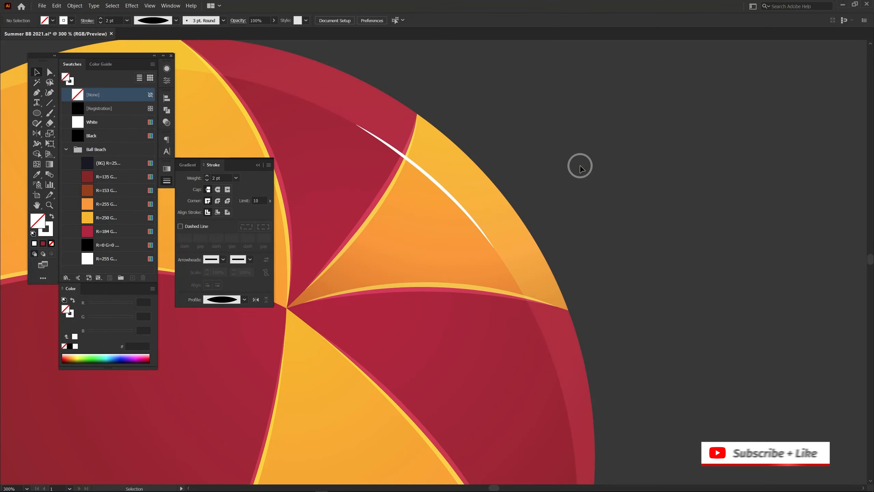
left_click(166, 180)
Step: Select all parts of the beach ball and group them
key("ctrl+minus")
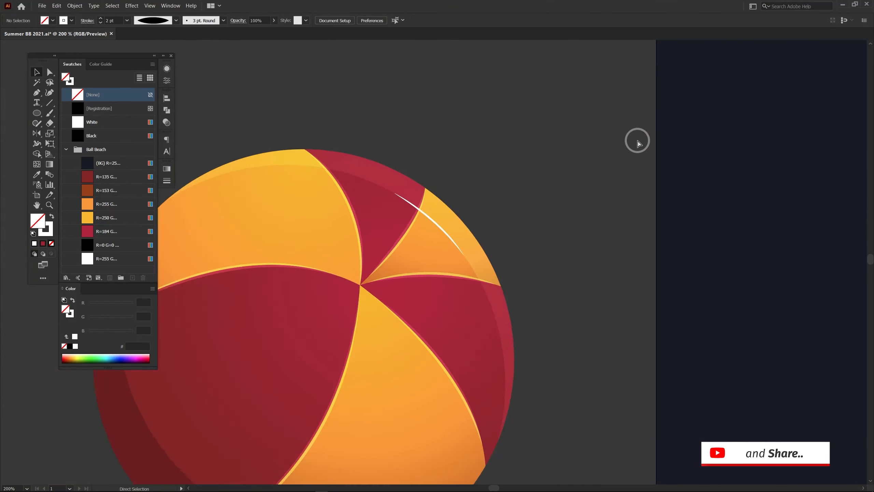
key("ctrl+minus")
key("ctrl+minus")
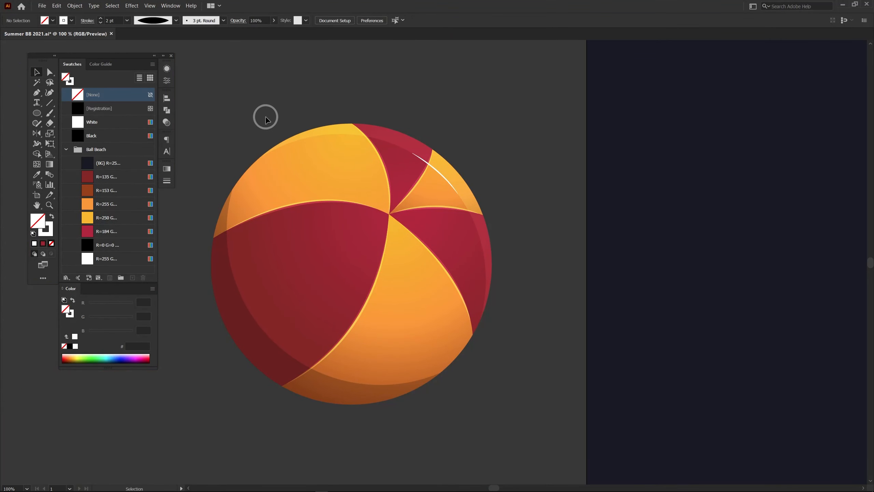
left_click_drag(500, 425, 501, 423)
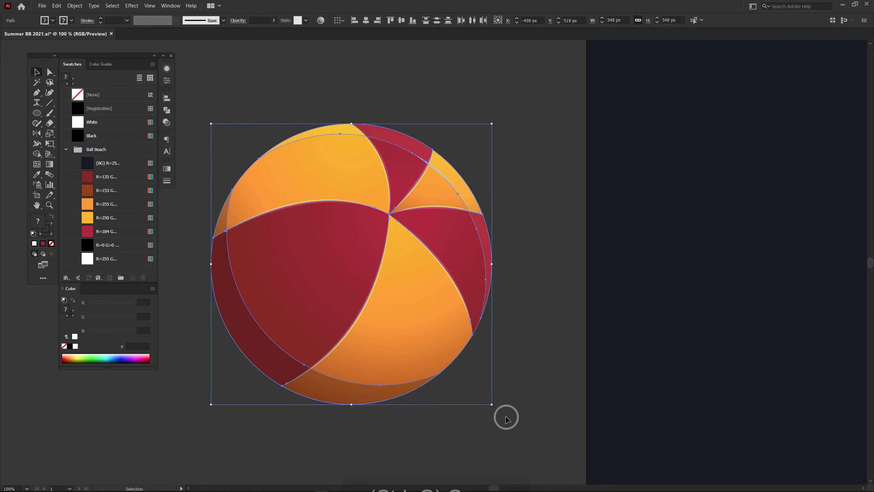
right_click(313, 155)
left_click(336, 197)
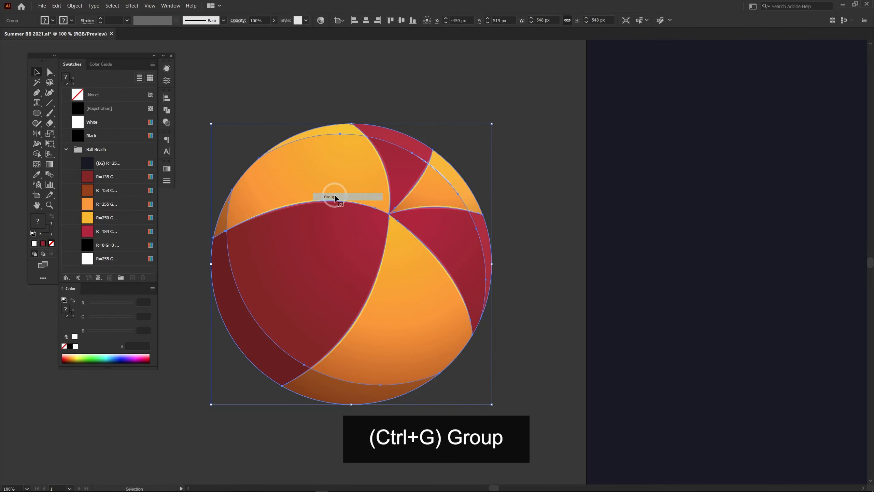
Step: Scale the ball group down to about 472 px across and center it horizontally and vertically on the dark artboard
left_click_drag(495, 275, 453, 264)
left_click(366, 19)
left_click(402, 20)
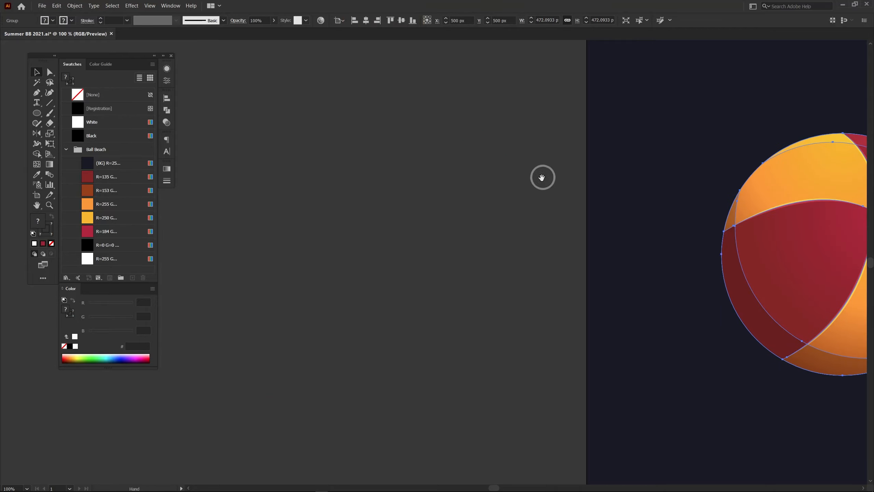
key("ctrl+minus")
key("ctrl+minus")
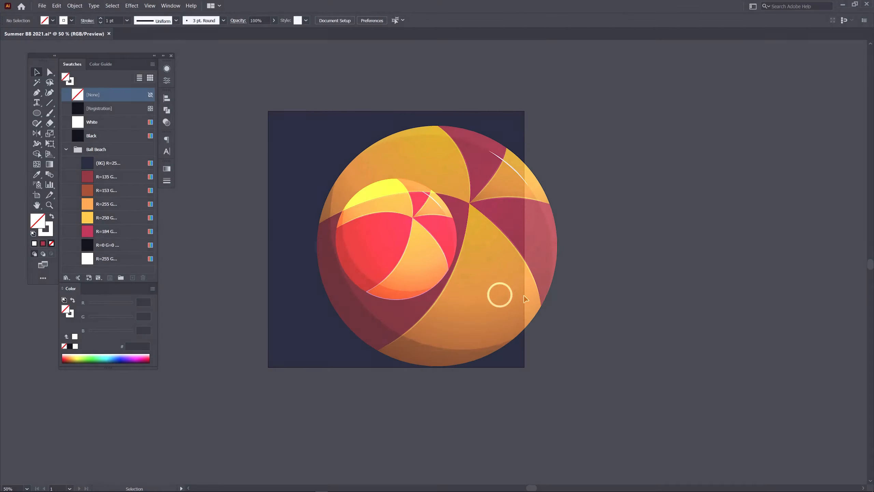